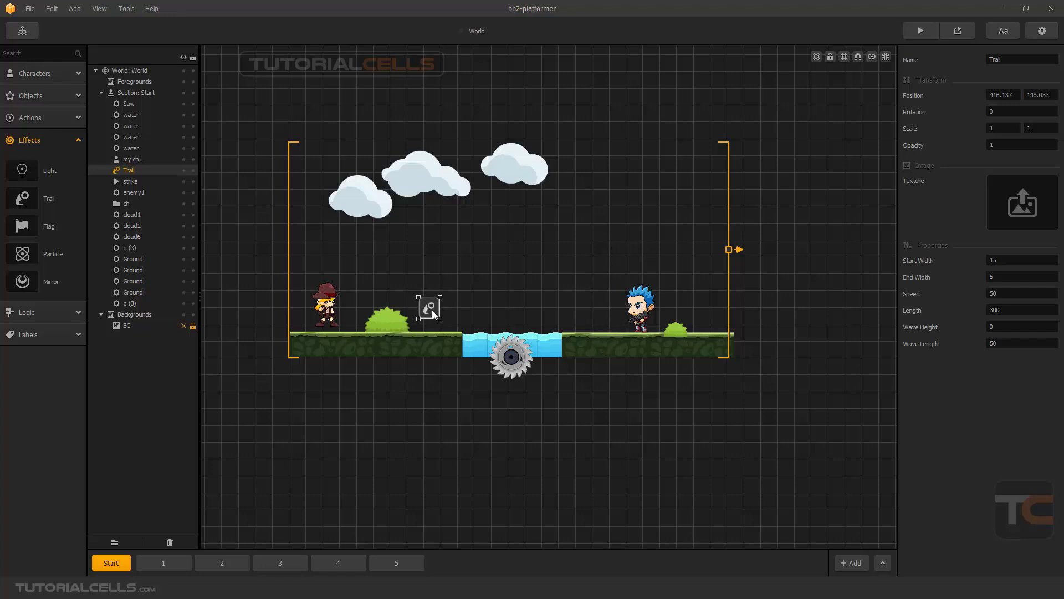
Step: Position the Trail effect just above the ground between the green bush and the water, at about X 420, Y 117
drag(433, 314, 435, 321)
drag(430, 320, 434, 314)
drag(437, 312, 437, 318)
drag(439, 324, 441, 322)
scroll(490, 330, up, 2)
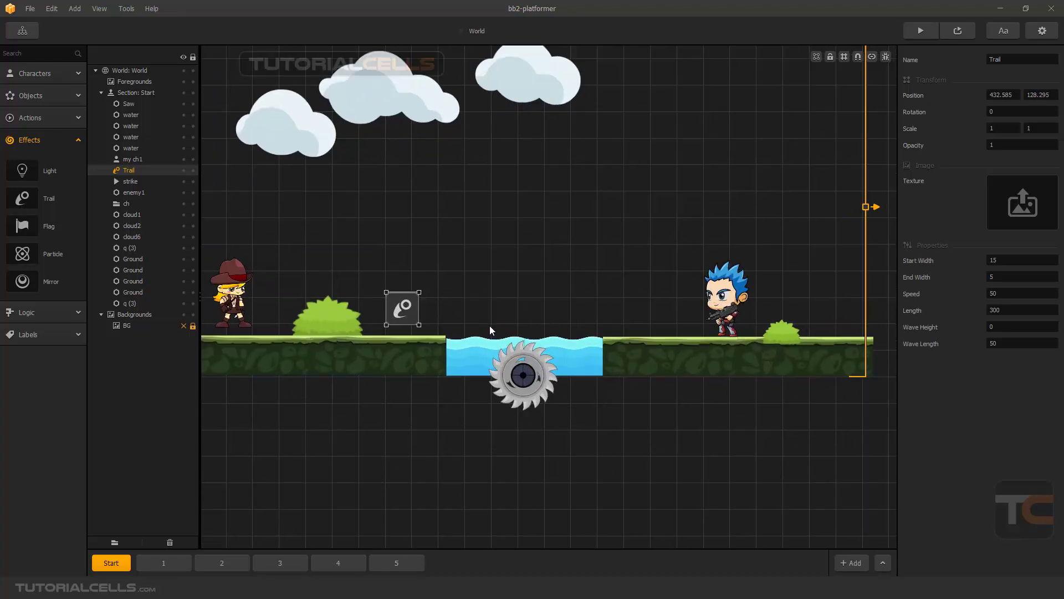
middle_drag(423, 316, 513, 338)
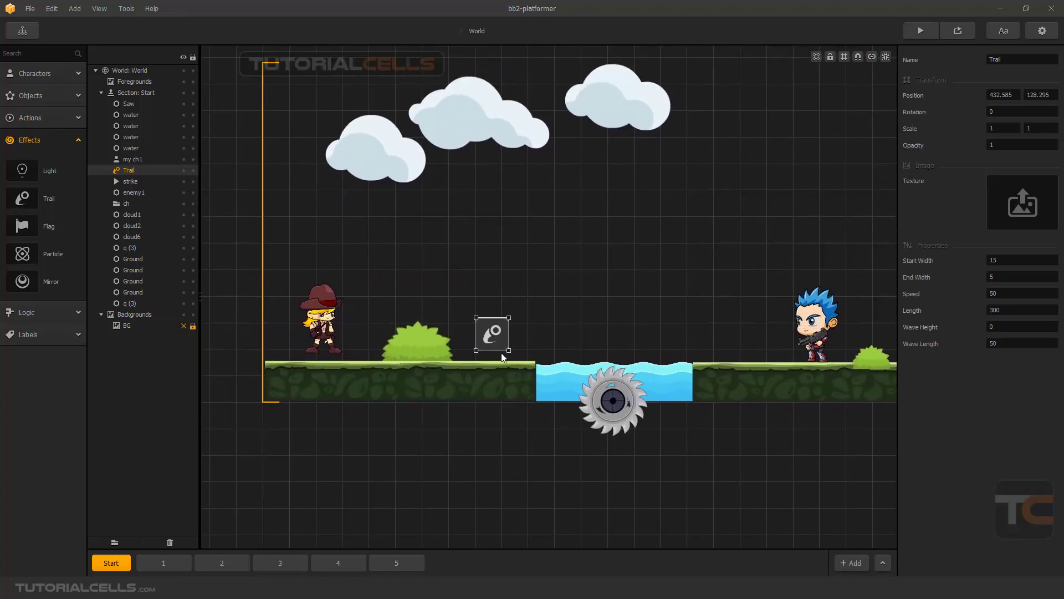
drag(495, 338, 488, 343)
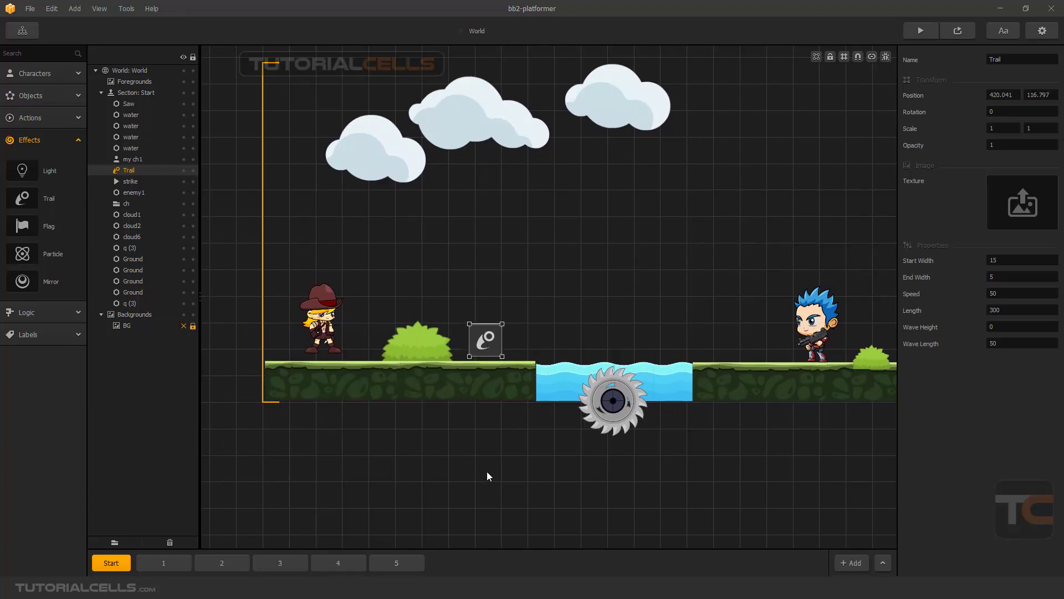
Step: Inspect the ropeAttached image in the objects folder, assign it as the trail's texture, and preview the game
key(alt+Tab)
click(434, 475)
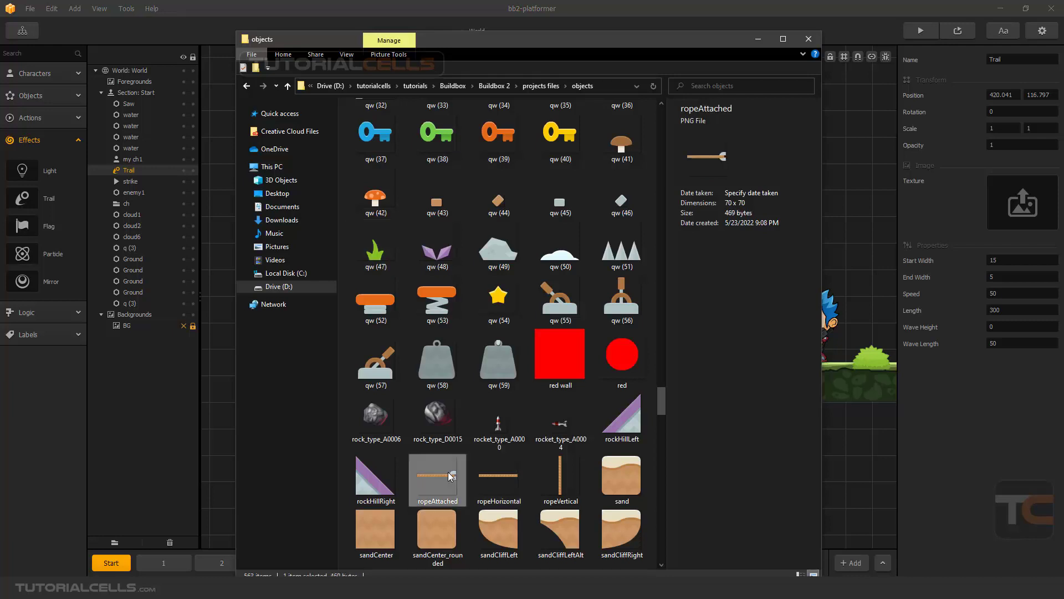
double_click(434, 476)
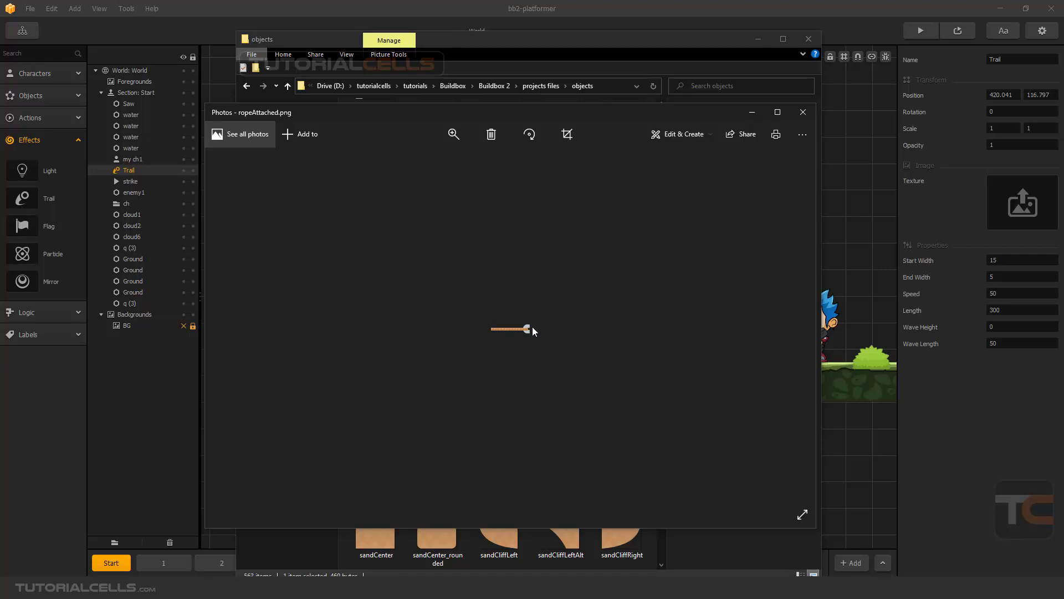
click(803, 112)
drag(435, 486, 1050, 215)
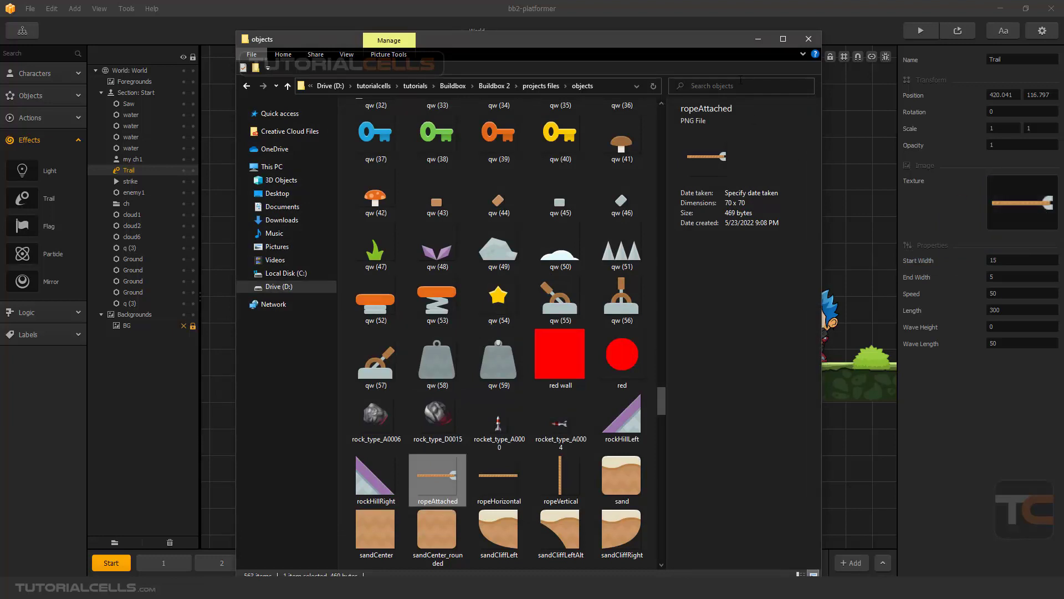
click(760, 41)
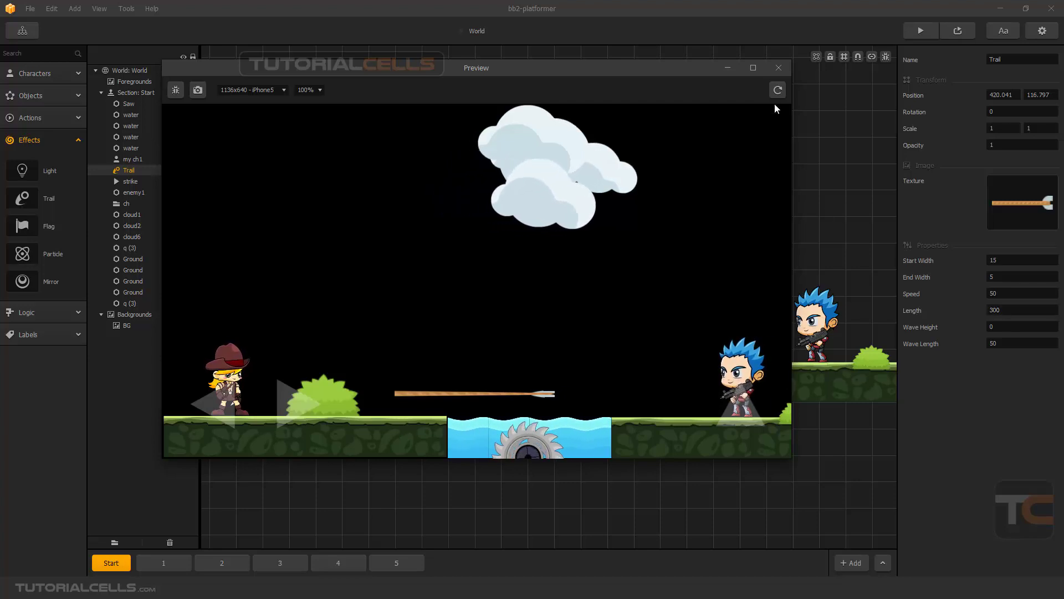
click(779, 67)
Step: Set the trail's length to 100 and preview the result
double_click(995, 310)
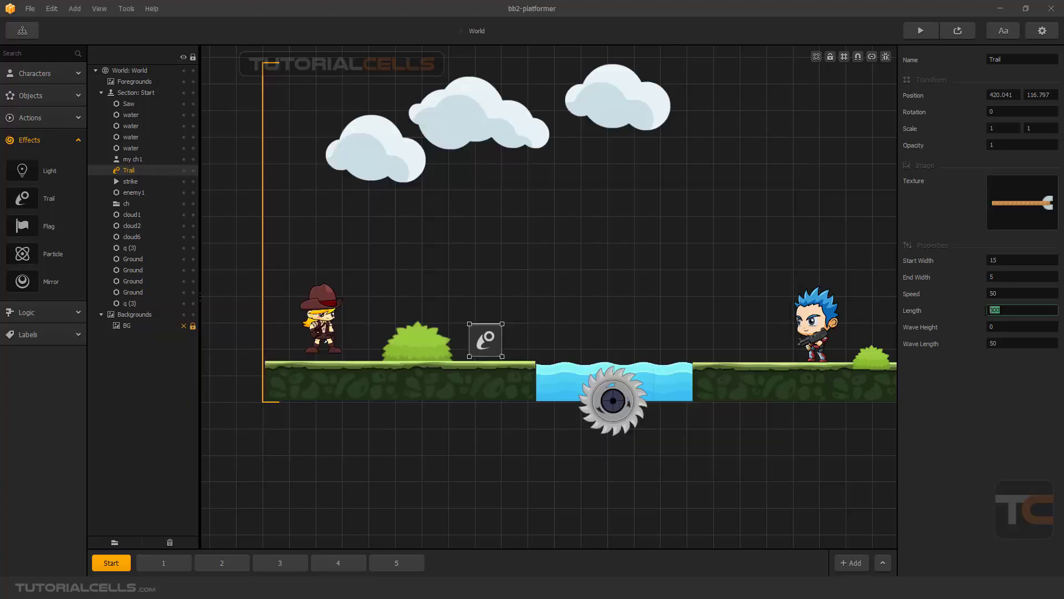
text(100)
click(972, 372)
click(955, 33)
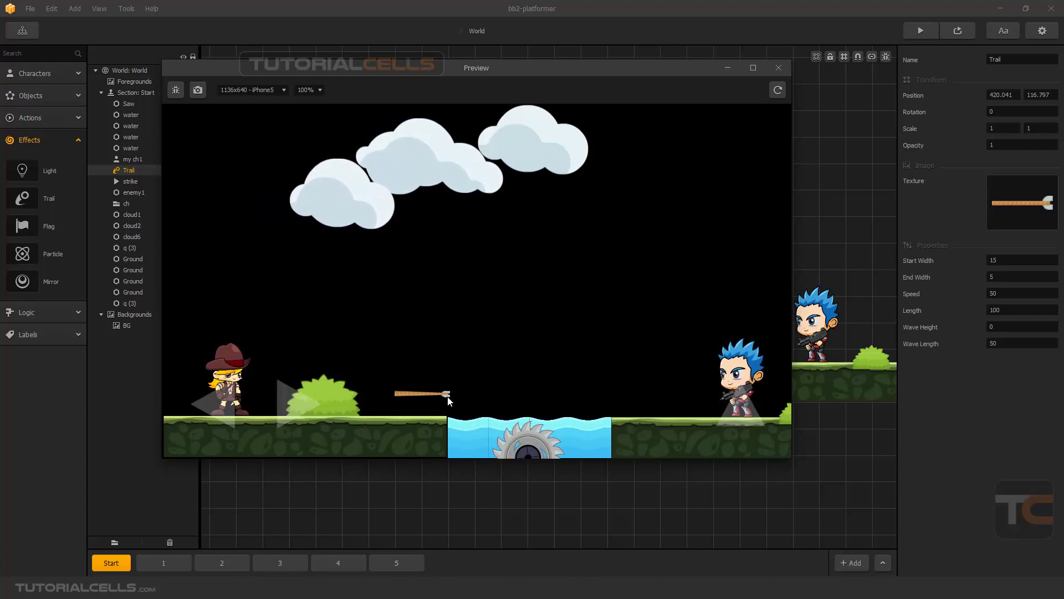
click(779, 67)
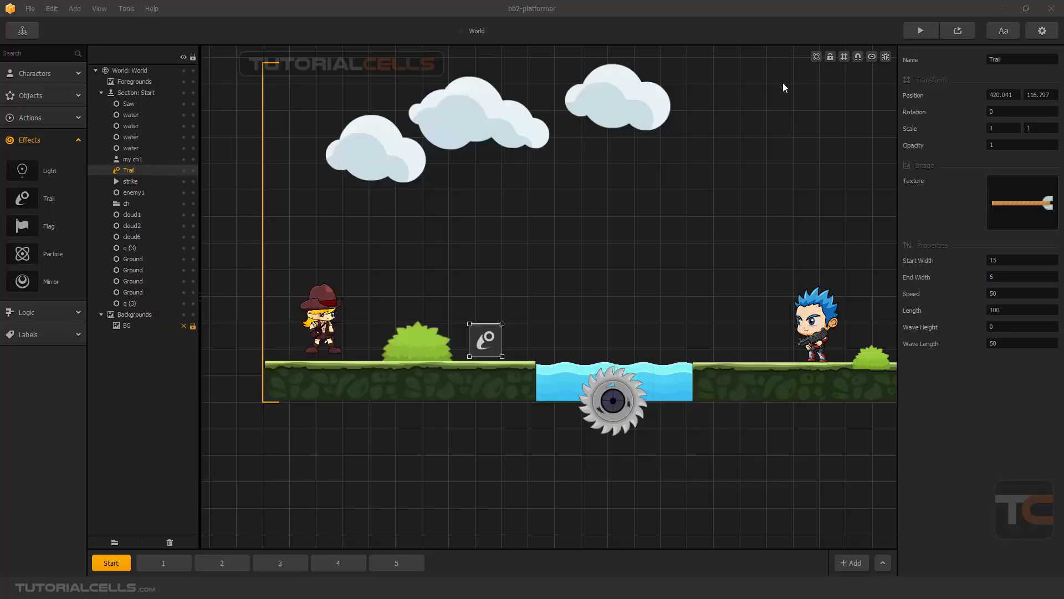
Step: Set the trail's length to 150 and its end width to 15, and preview the result
click(1031, 310)
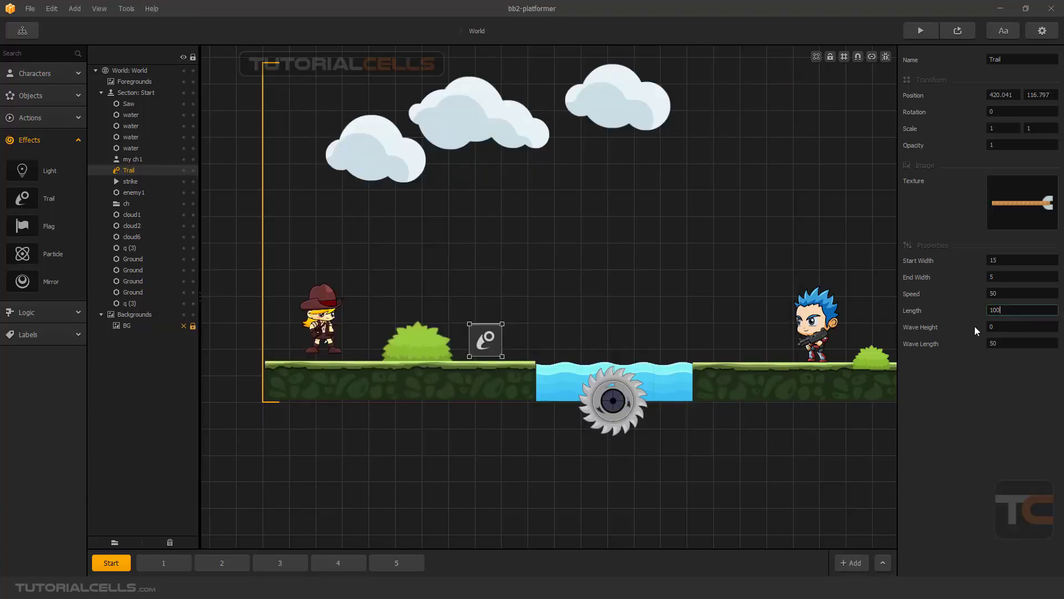
drag(1004, 310, 985, 312)
text(150)
key(Return)
drag(999, 277, 985, 276)
click(949, 308)
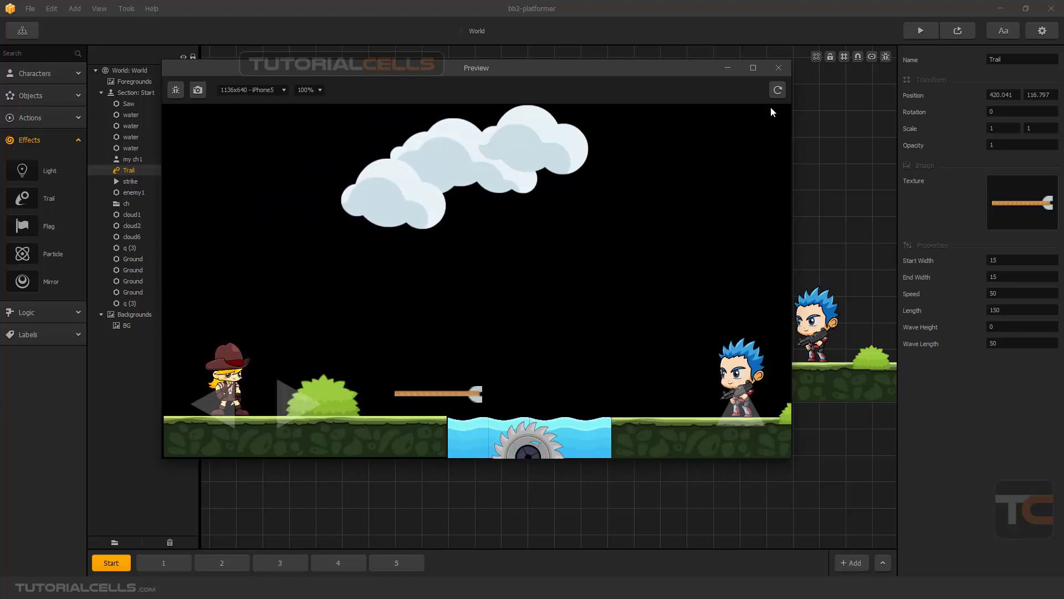
click(779, 68)
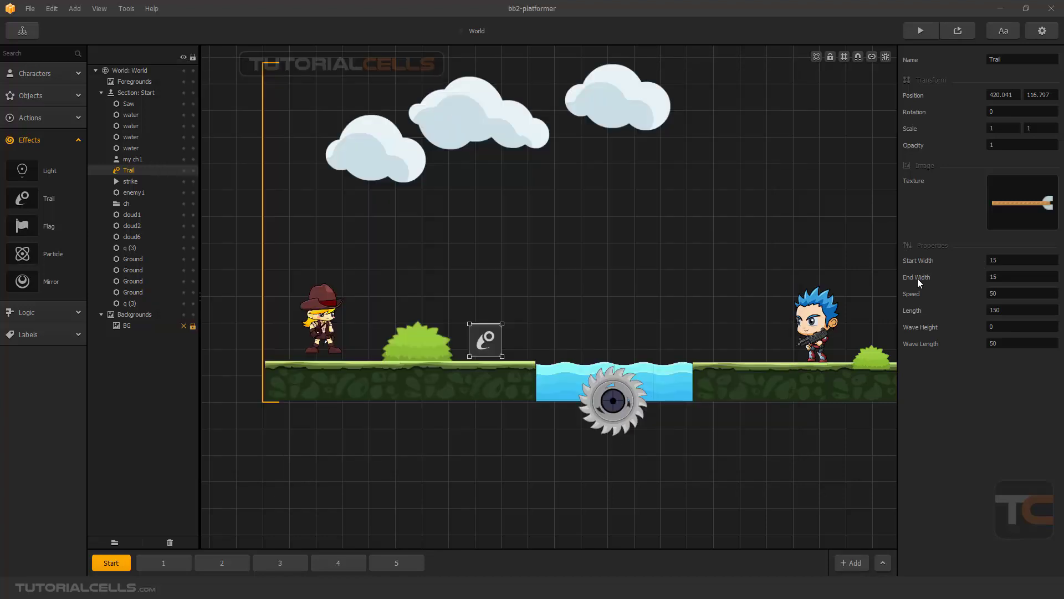
Step: Set the trail's end width to 10 and its wave height to 50, and preview the waving rope
click(1001, 277)
text(10)
key(Return)
double_click(1005, 327)
text(50)
key(Return)
click(950, 37)
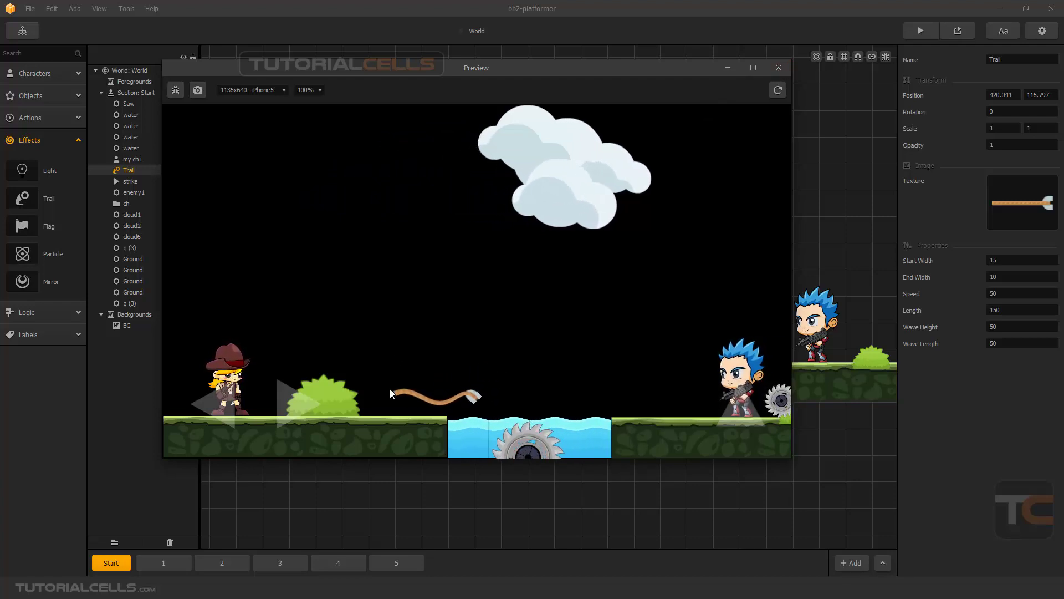
click(778, 68)
Step: Rotate the trail to about -92 degrees, place it over the blue-haired enemy's head at about X 1041, Y 175, and preview it
drag(493, 338, 493, 342)
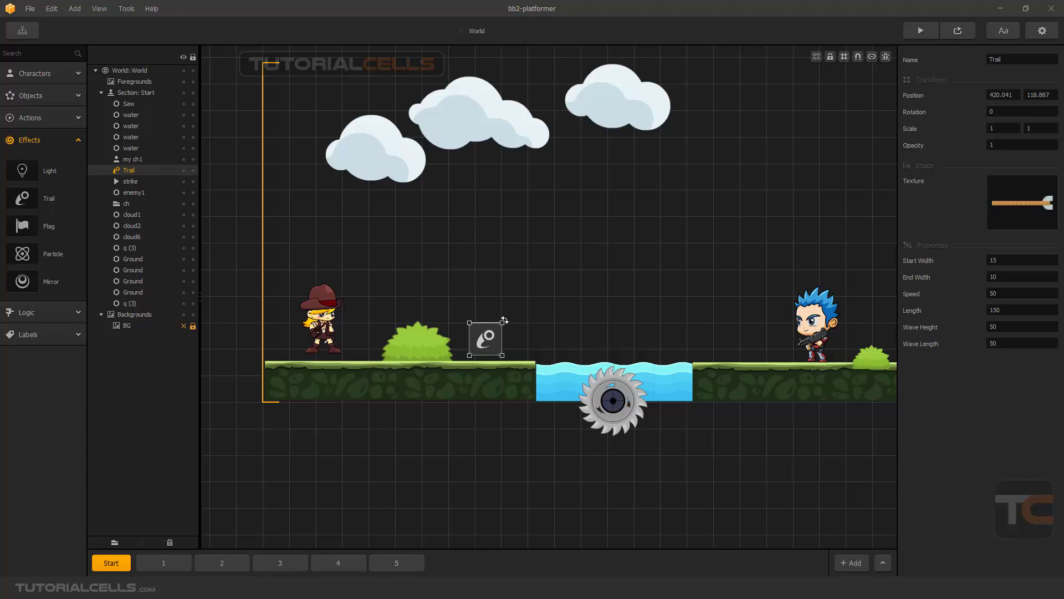
drag(504, 321, 816, 310)
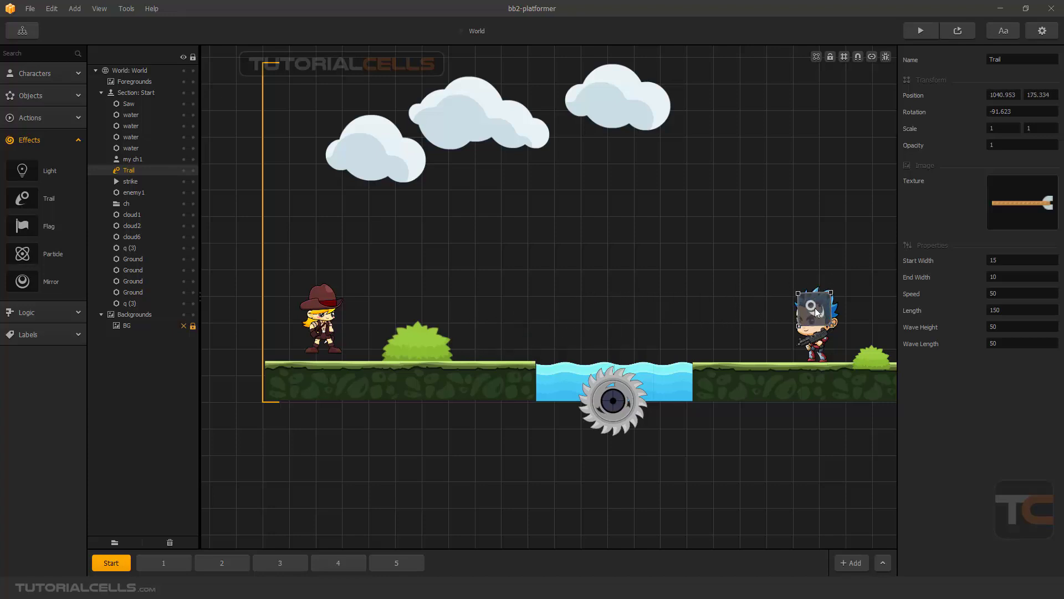
click(955, 28)
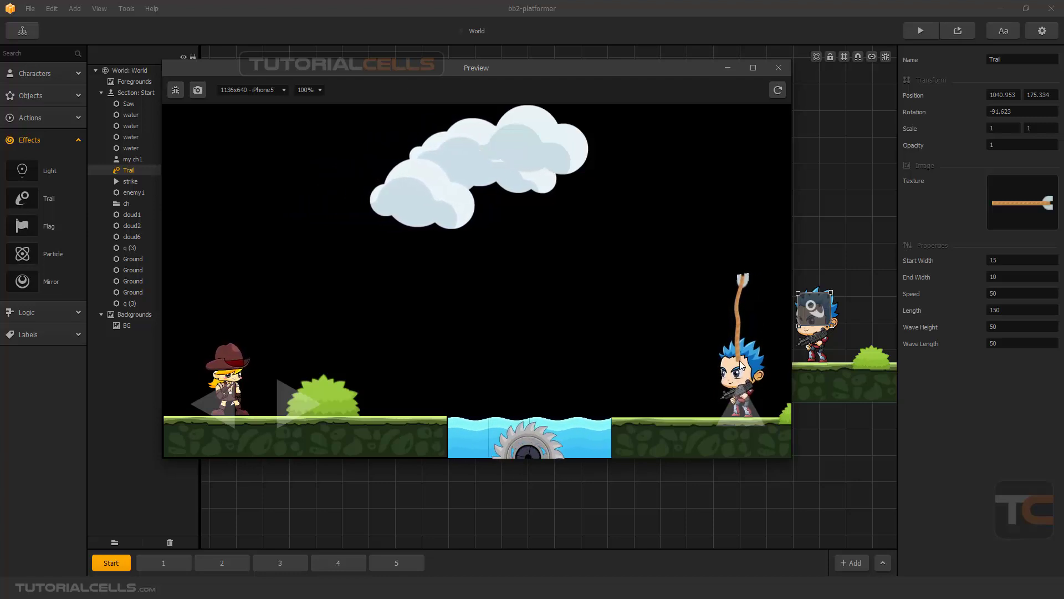
click(779, 68)
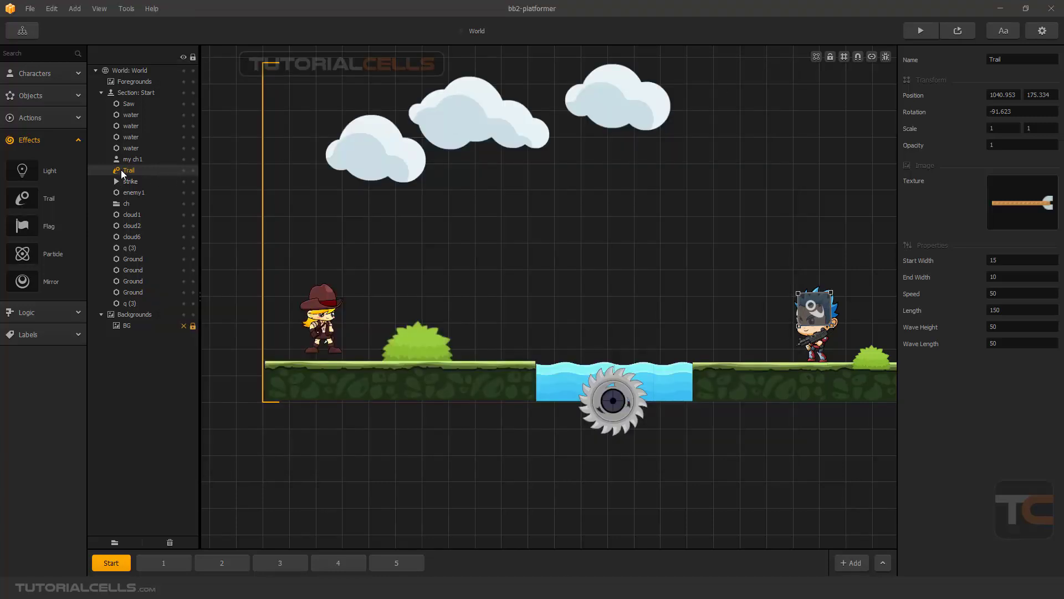
Step: Reorder the Trail to sit behind enemy1 in the Start section and preview the result
click(810, 346)
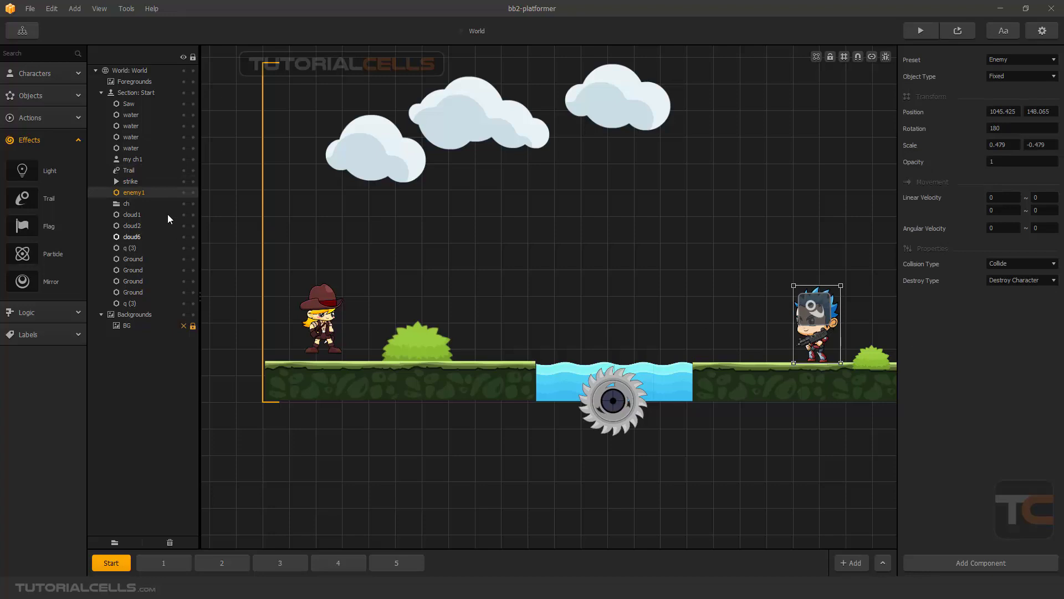
click(133, 181)
drag(125, 170, 129, 200)
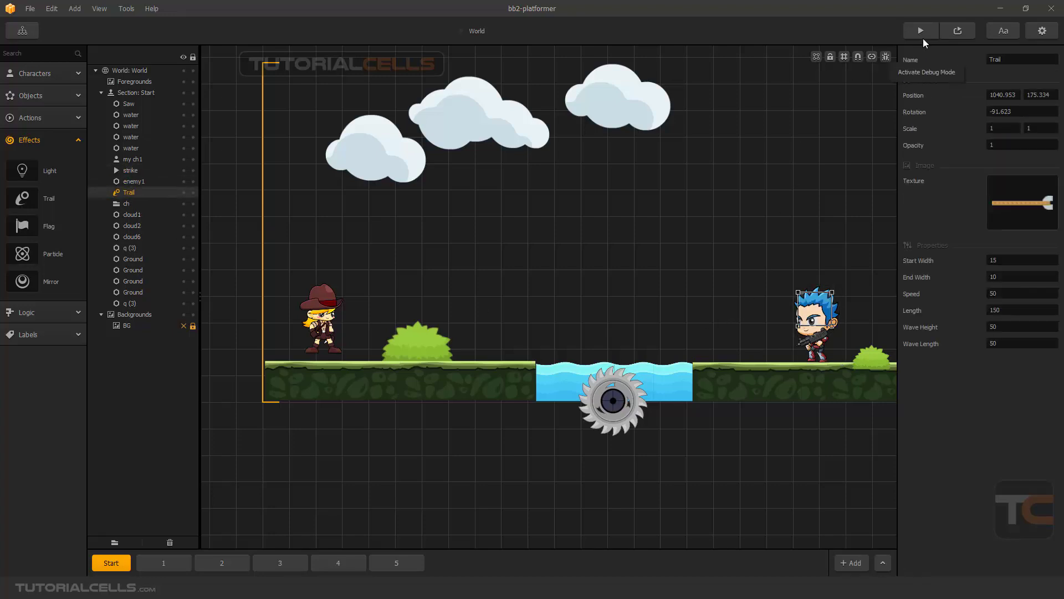
click(952, 36)
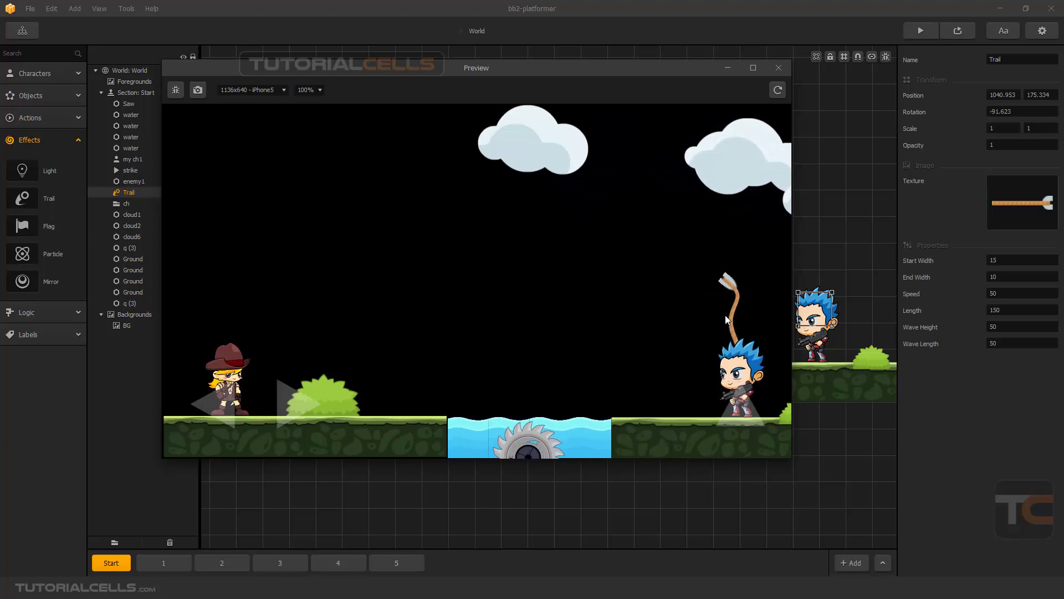
click(780, 69)
Step: Move the trail above the hat-wearing character's head, at about X 114, Y 235, and connect the character to it with a joint
drag(808, 305, 315, 268)
scroll(319, 271, up, 3)
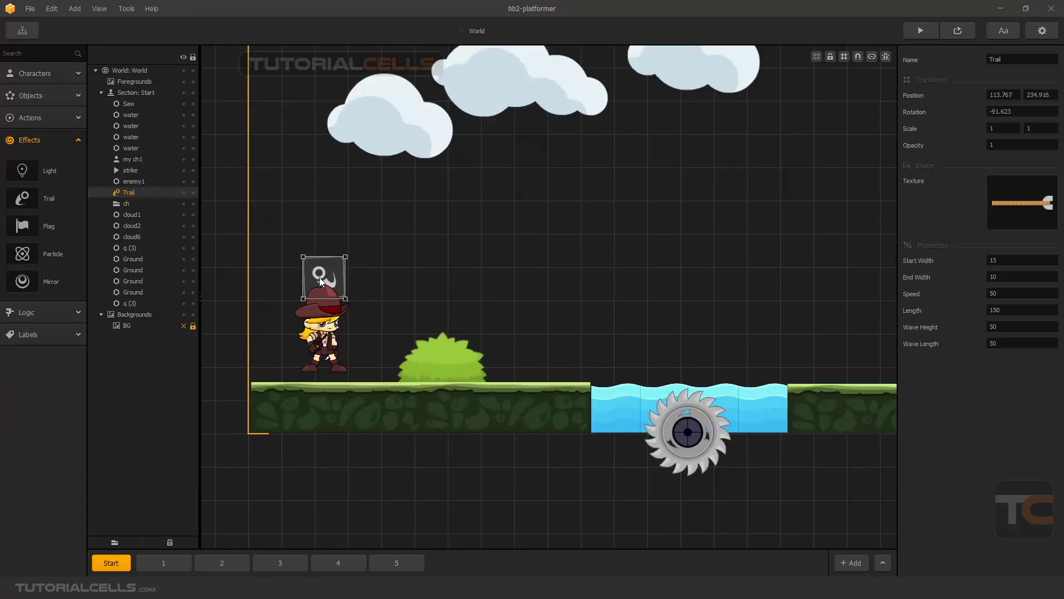
click(871, 58)
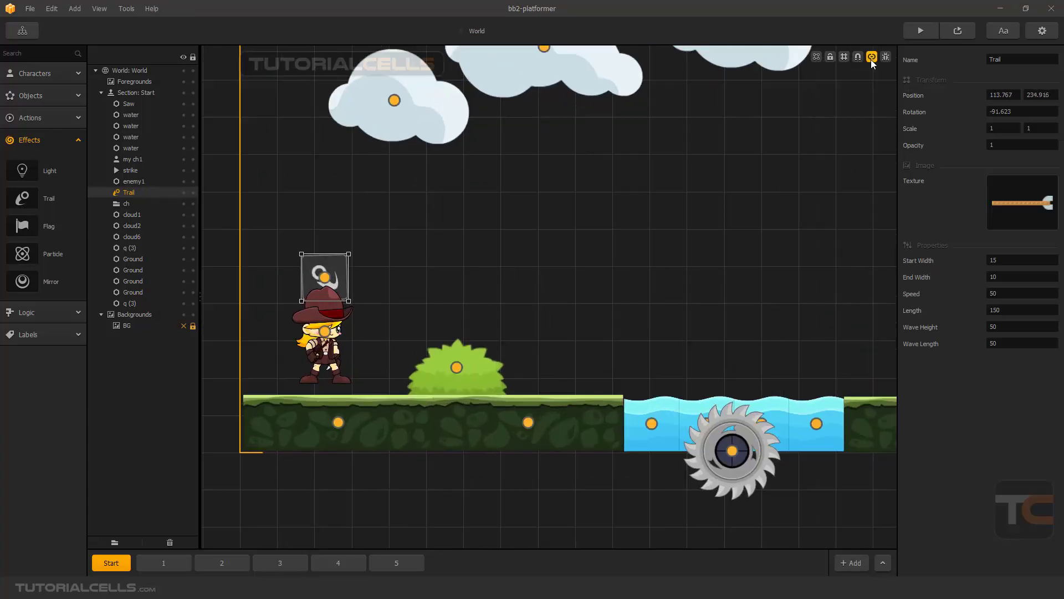
drag(327, 331, 326, 281)
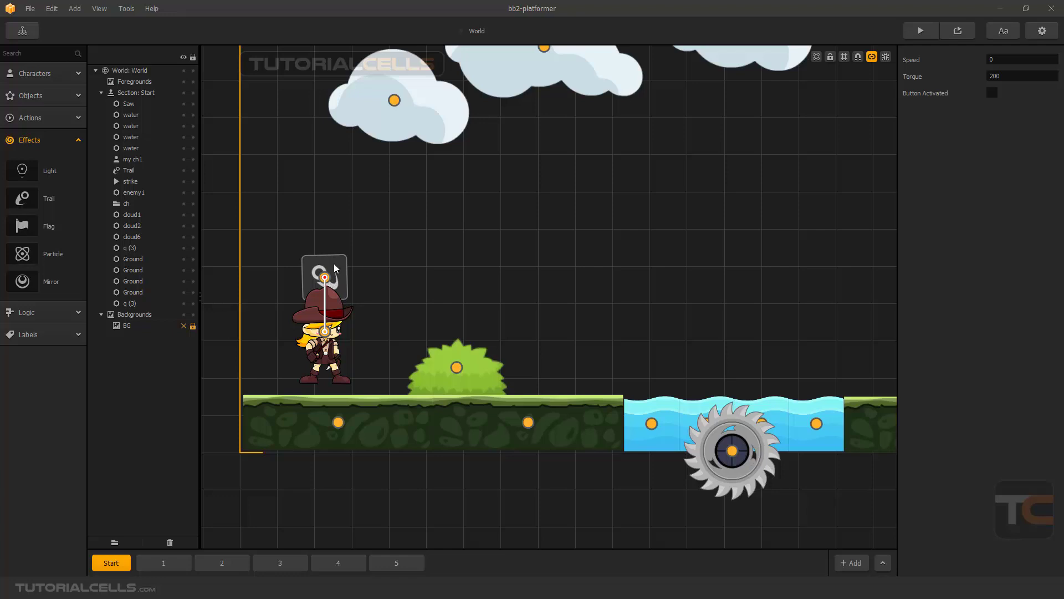
click(872, 57)
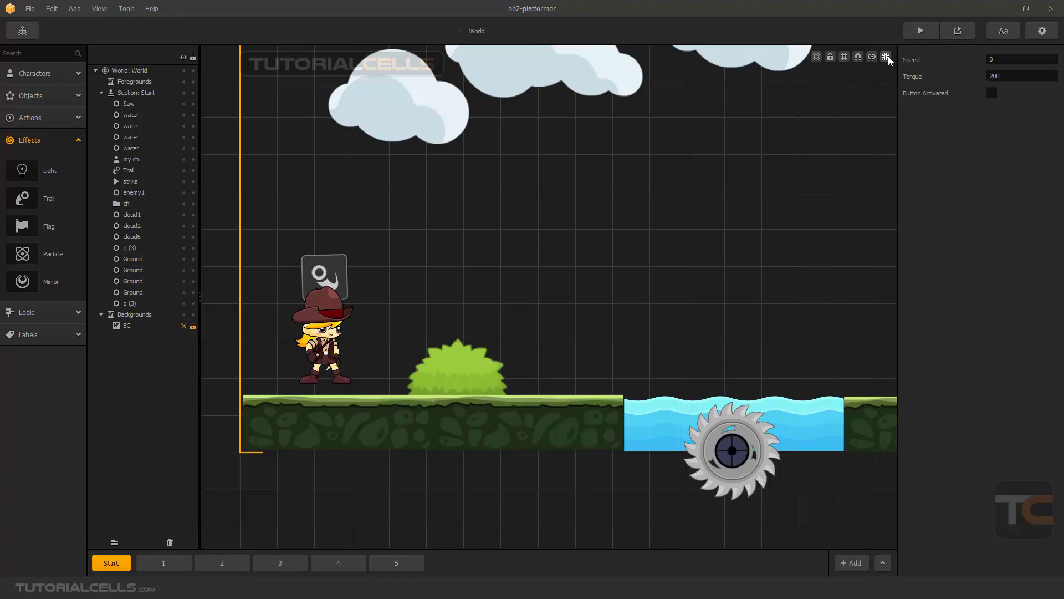
scroll(488, 248, down, 3)
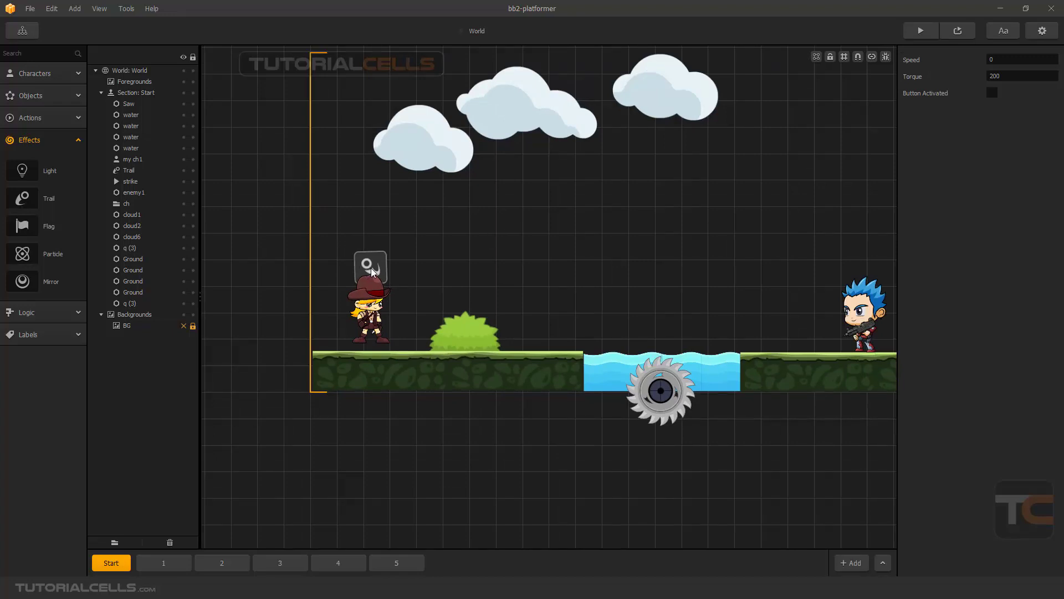
Step: Preview the level, running and jumping with the character to test how the attached trail follows
click(955, 31)
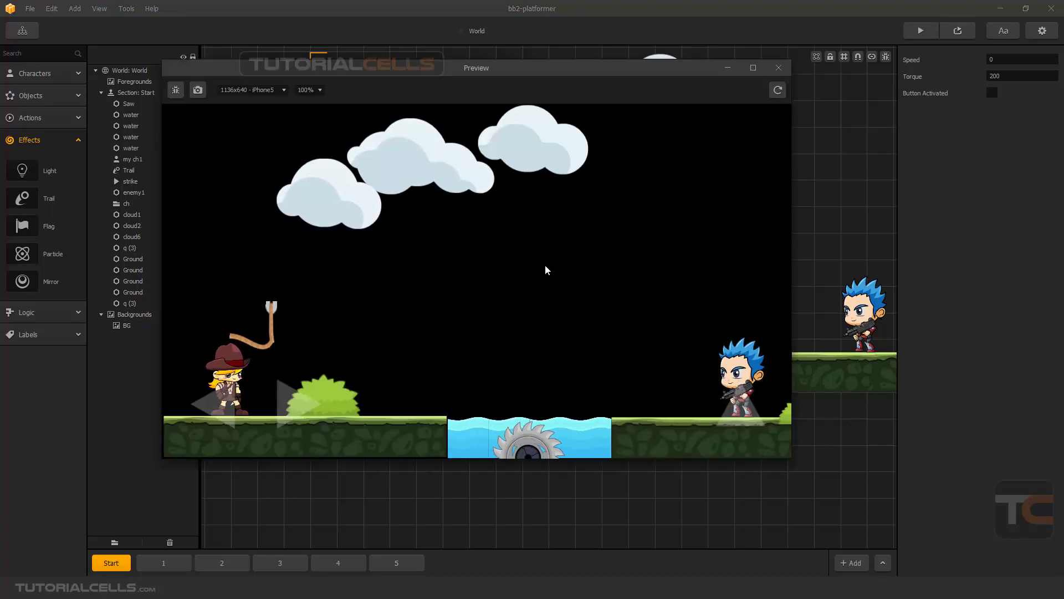
key(Right)
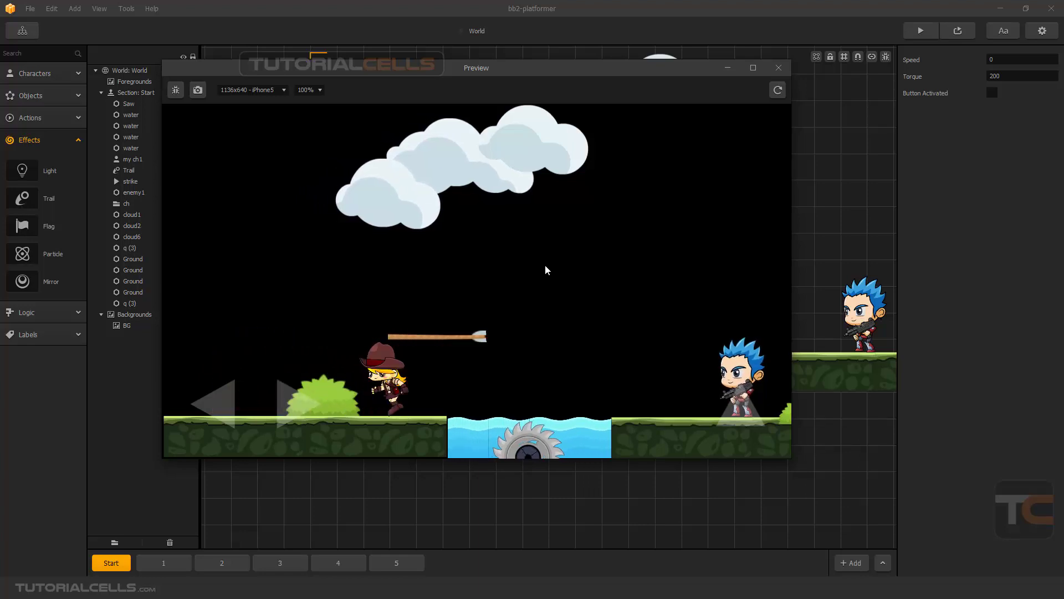
key(Left)
key(Right)
key(Up)
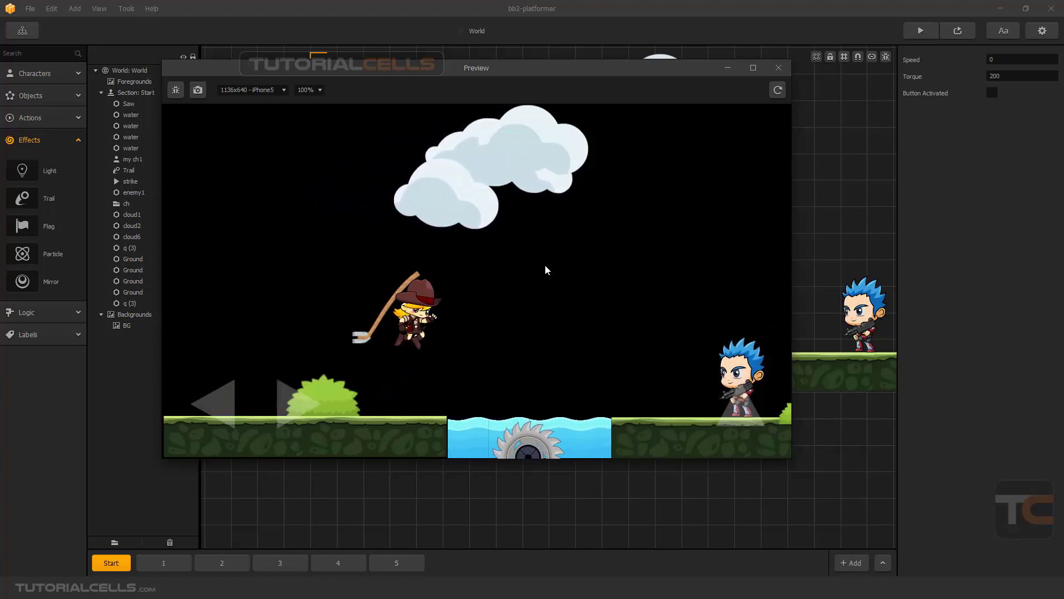
key(Up)
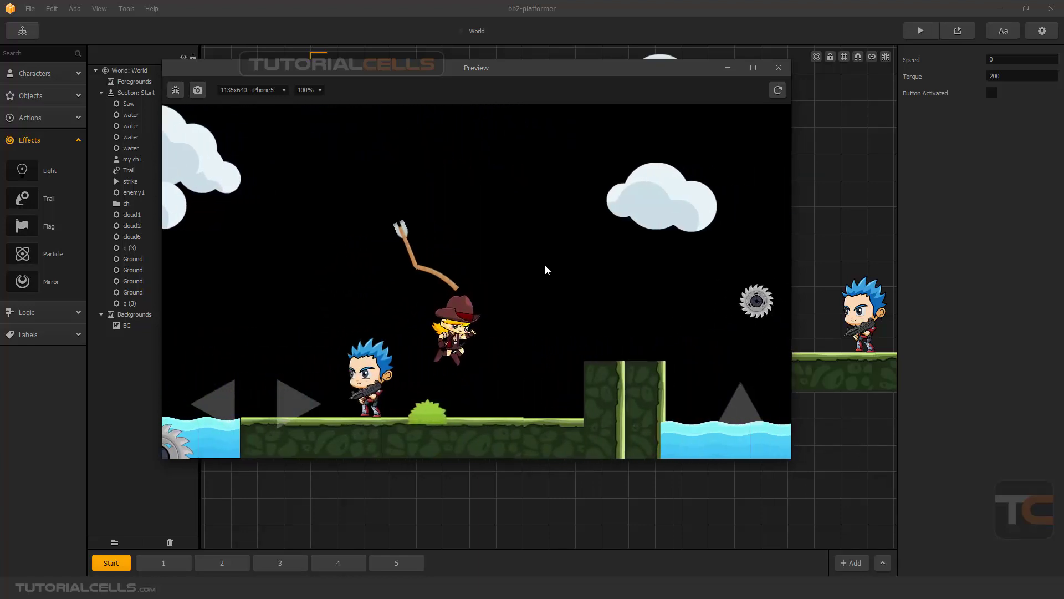
key(Right)
key(Up)
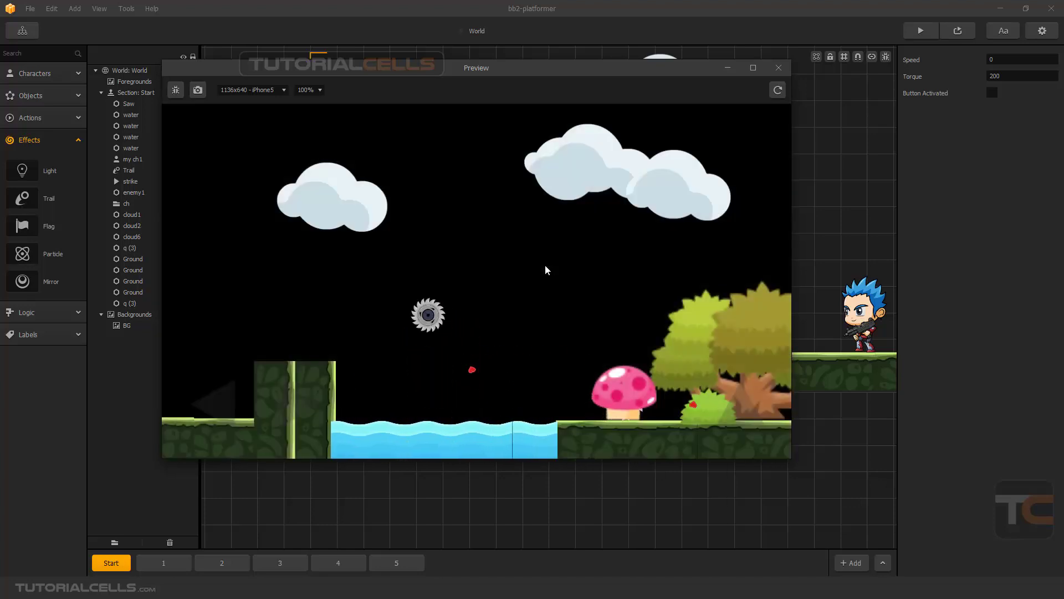
click(779, 67)
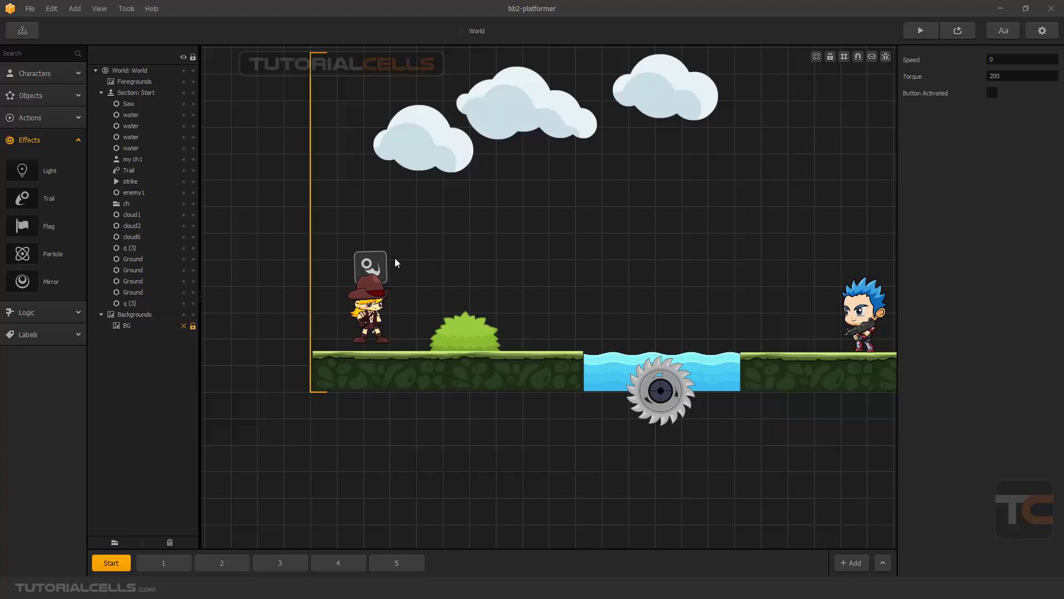
Step: Remove the joint between the character and the trail, and move the trail between the water and the enemy, at about X 856, Y 77
click(378, 261)
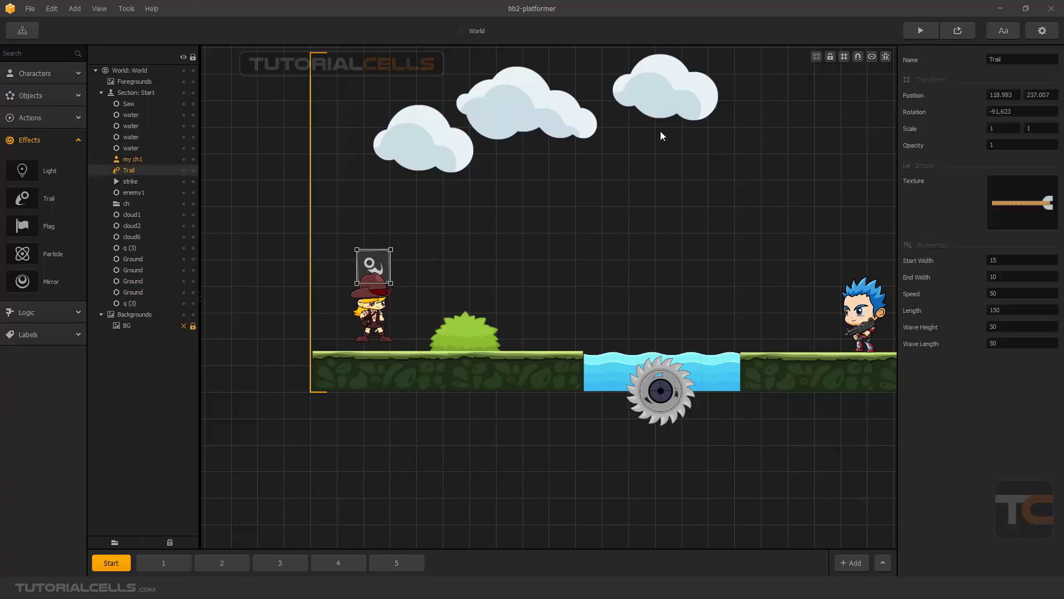
click(871, 56)
drag(372, 281, 375, 290)
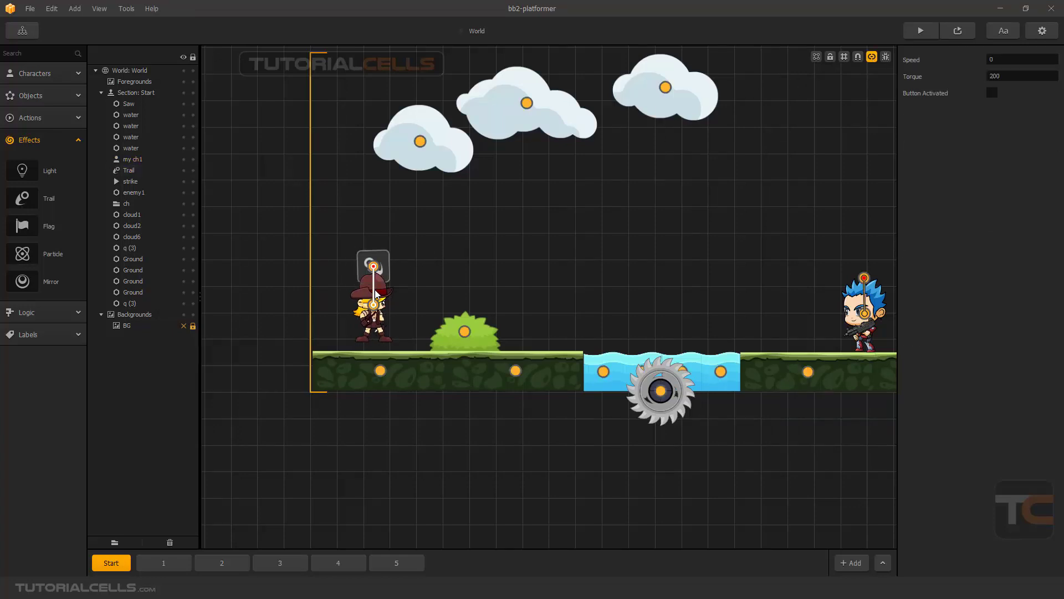
click(871, 57)
drag(374, 267, 771, 347)
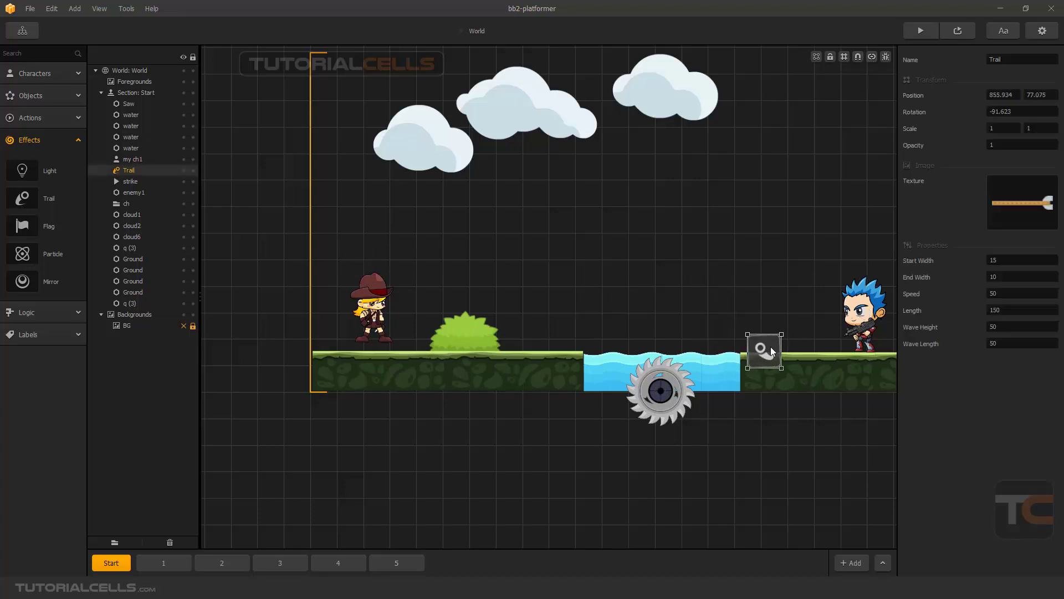
Step: Remove the current rope texture from the selected Trail
scroll(790, 344, up, 1)
scroll(549, 355, down, 3)
scroll(605, 348, up, 2)
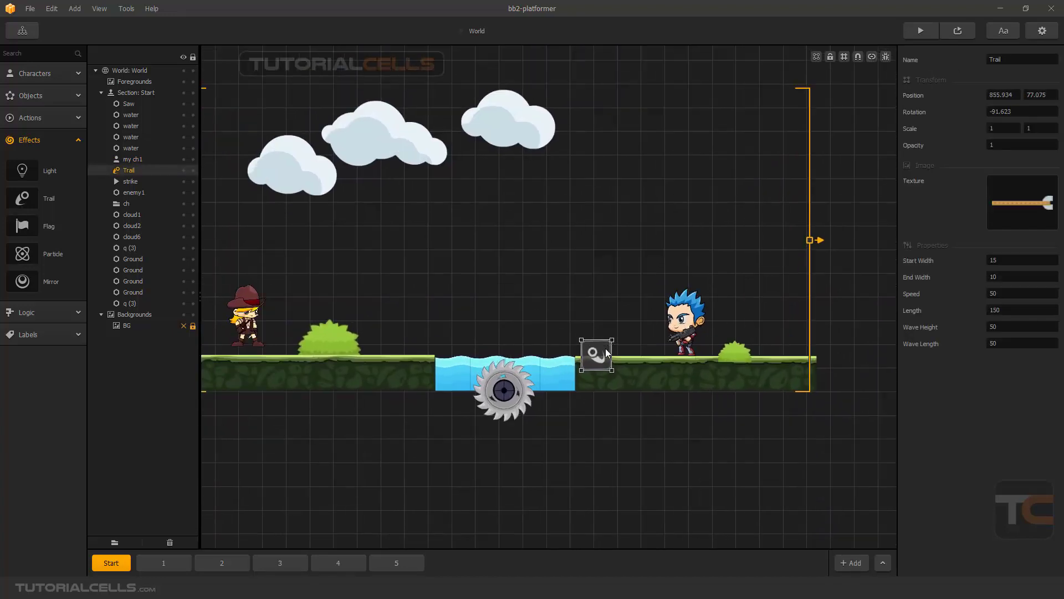
mouse_move(1049, 185)
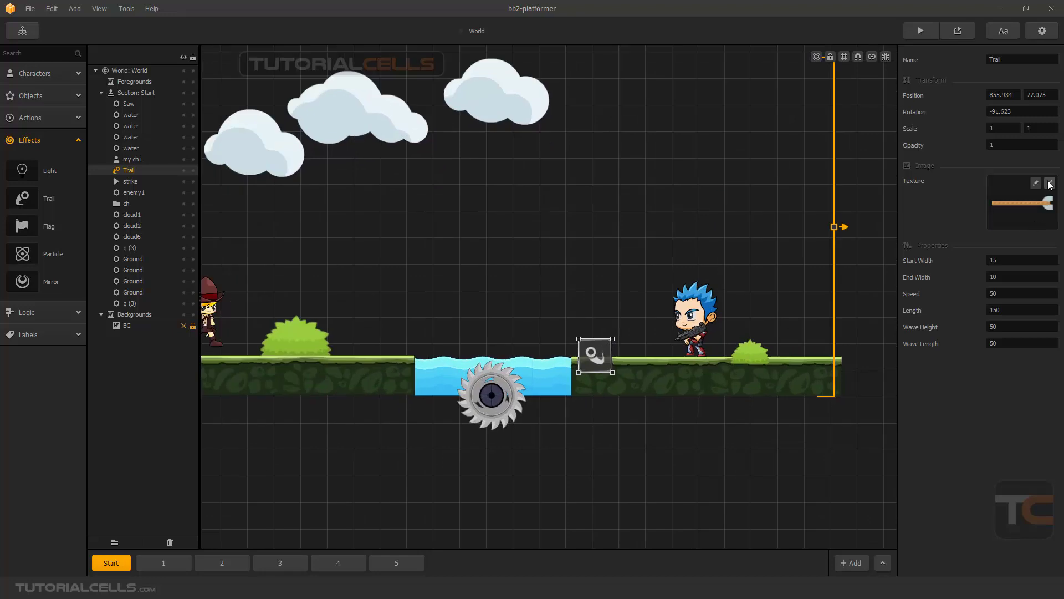
click(1050, 183)
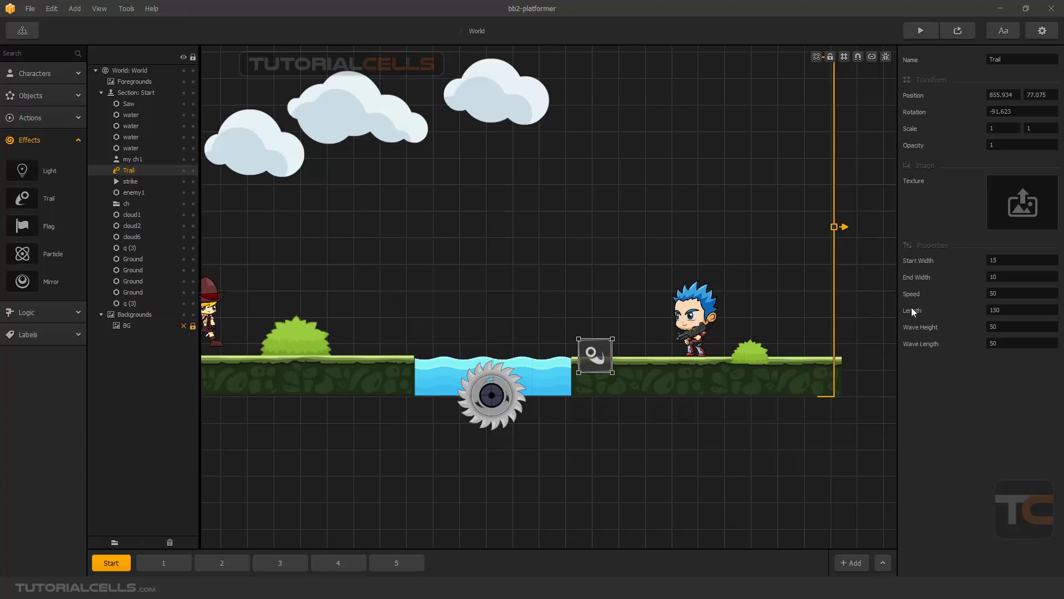
Step: Switch to File Explorer, open the grass image qw (47) from the objects folder and rotate it by 90 degrees
click(1006, 293)
key(alt+Tab)
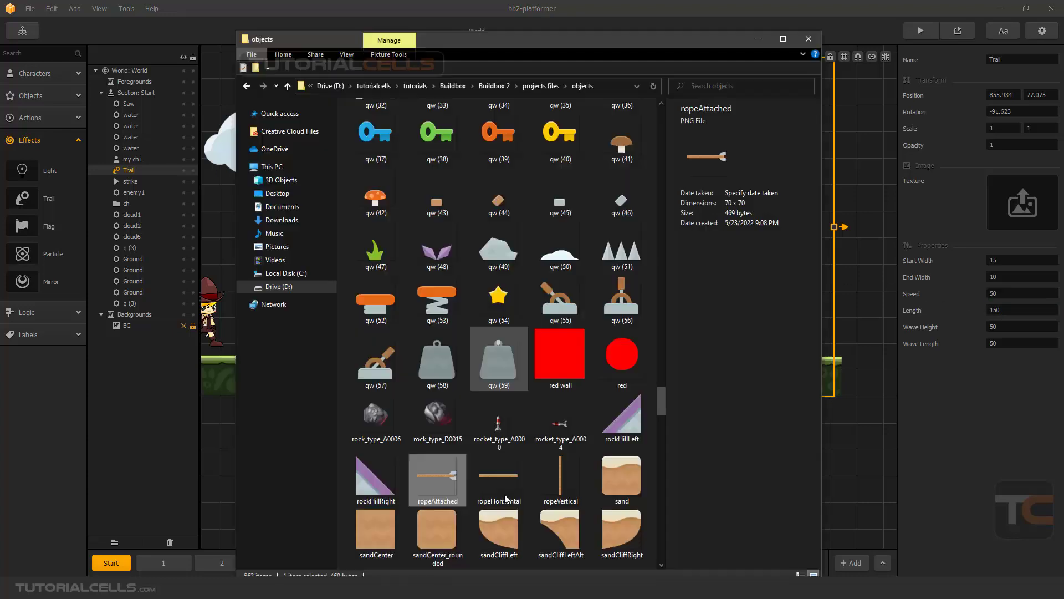
click(381, 251)
double_click(381, 251)
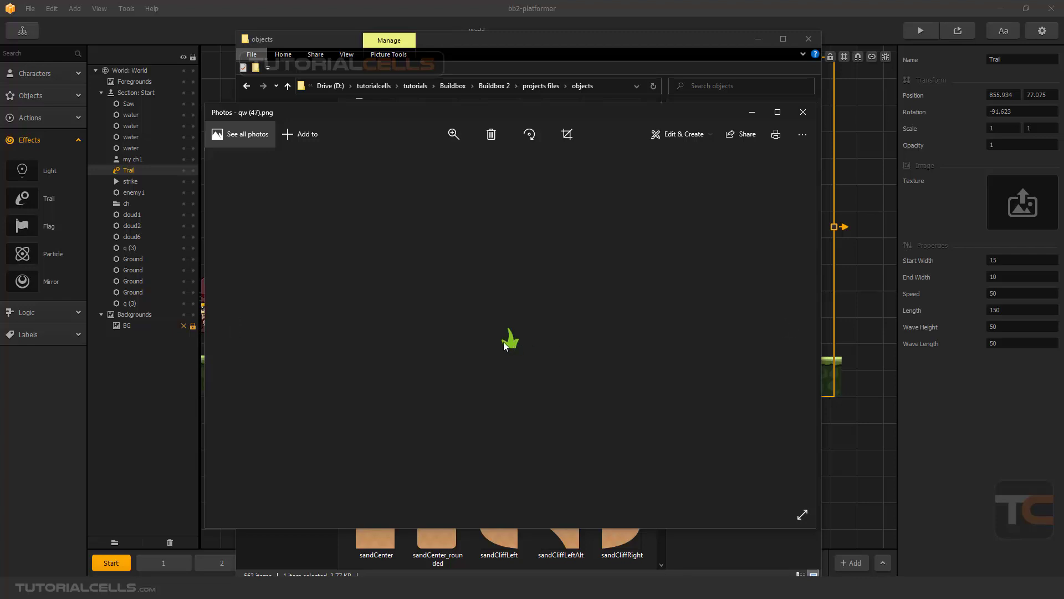
click(529, 136)
click(803, 112)
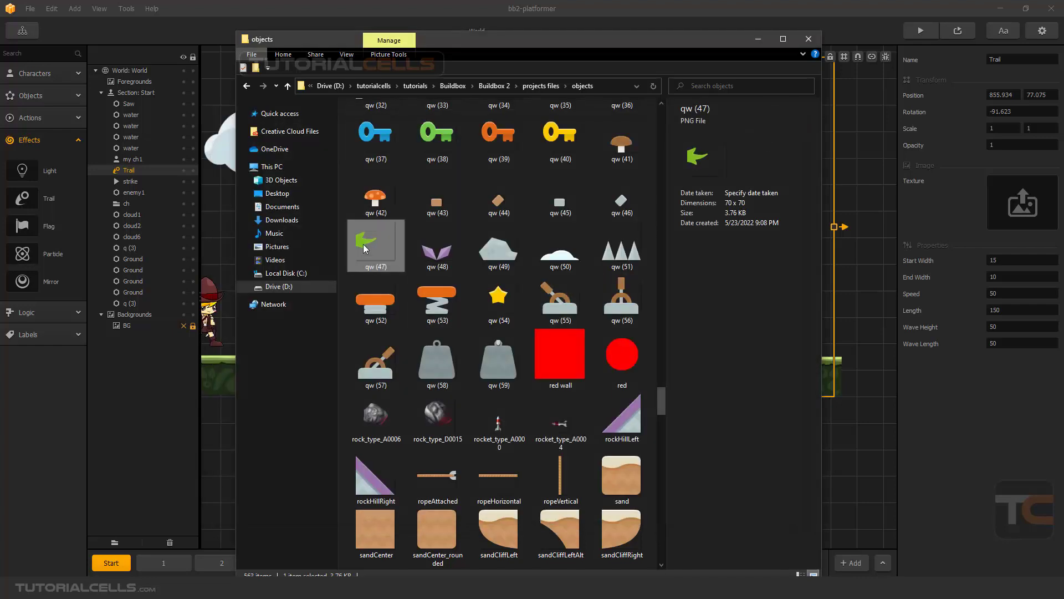
Step: Assign the rotated qw (47) grass image as the Trail's texture and shift the Trail to about X 862, Y 72
drag(365, 248, 1035, 217)
click(759, 39)
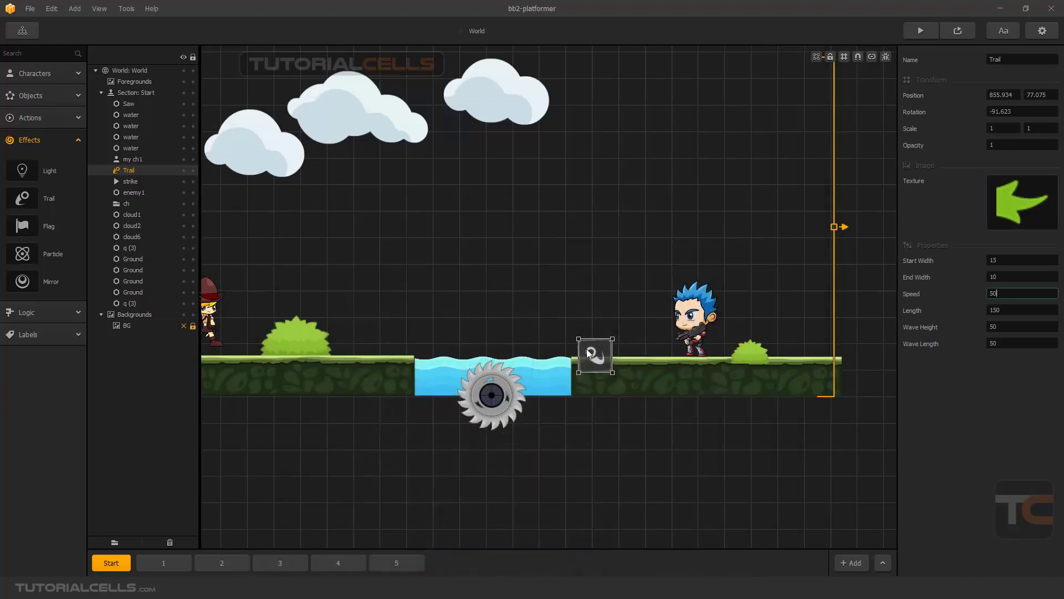
drag(586, 348, 590, 350)
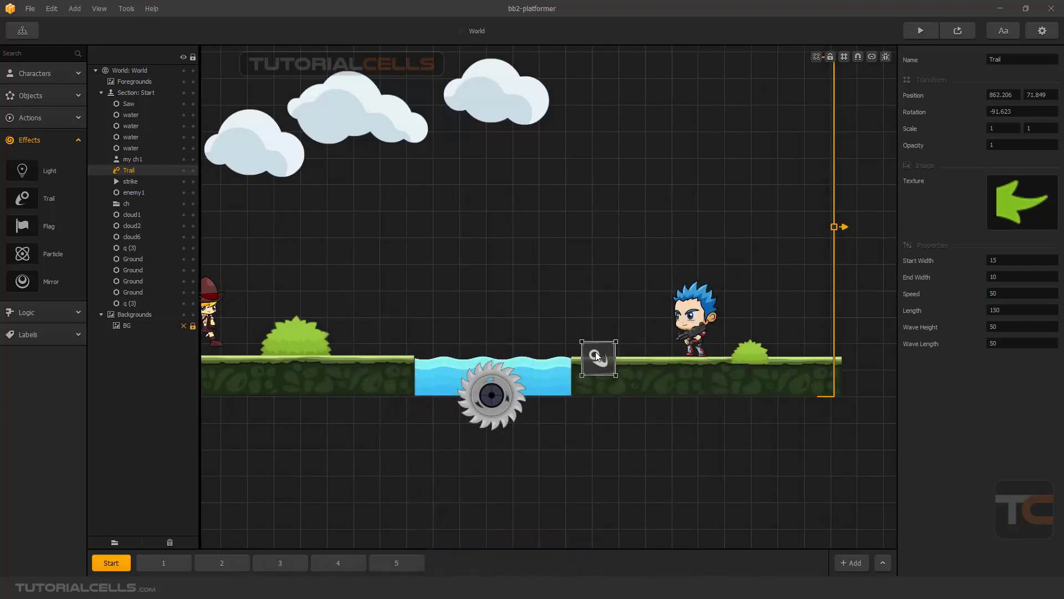
Step: Set the Trail's length to 50 and preview the level
click(1014, 310)
text(50)
key(Return)
click(1007, 298)
click(1001, 275)
click(952, 28)
Step: Duplicate the grass Trail twice, placing the copies on the ground at about X 877 and X 918, Y 72
scroll(604, 366, up, 1)
key(ctrl+d)
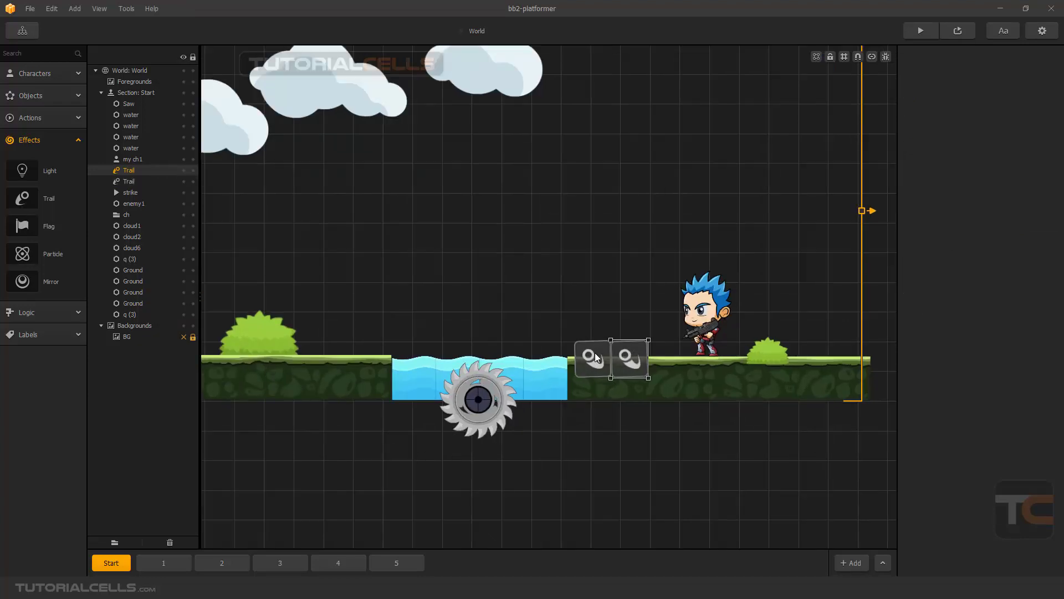
drag(640, 360, 615, 360)
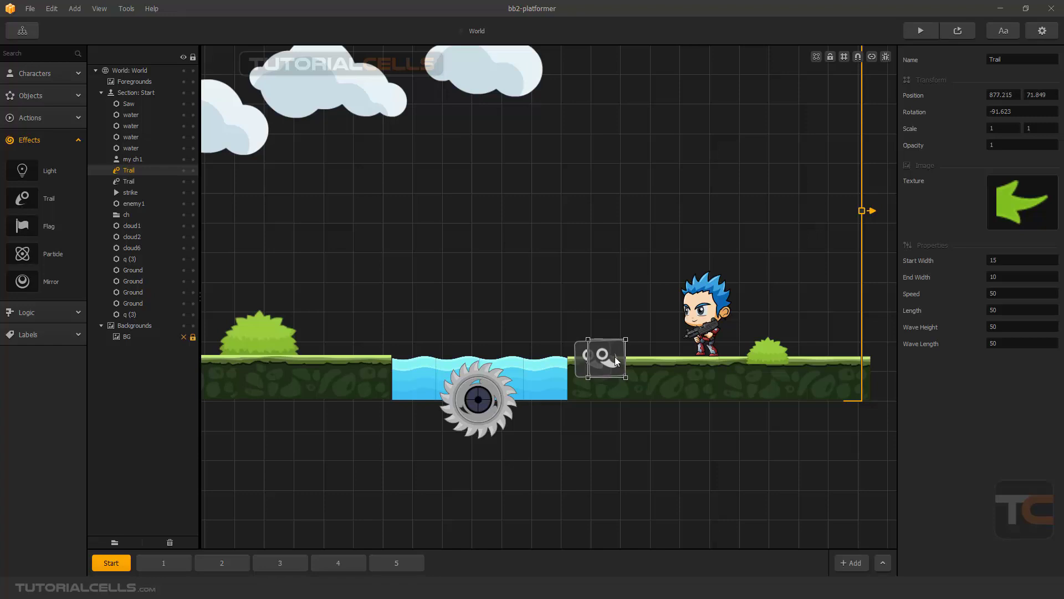
key(ctrl+d)
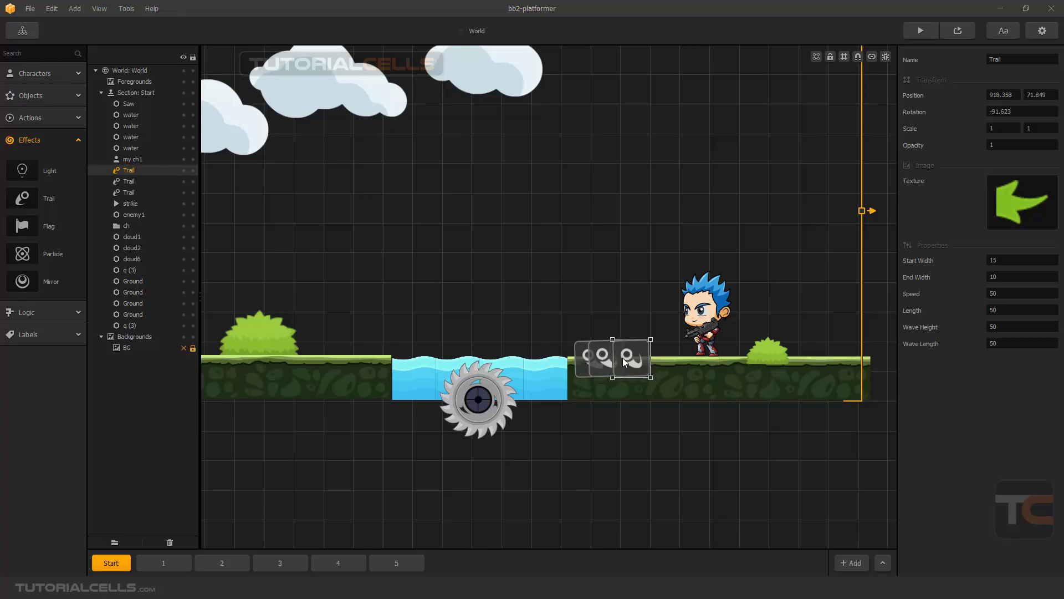
Step: Set the length of the middle grass Trail to 55
click(606, 355)
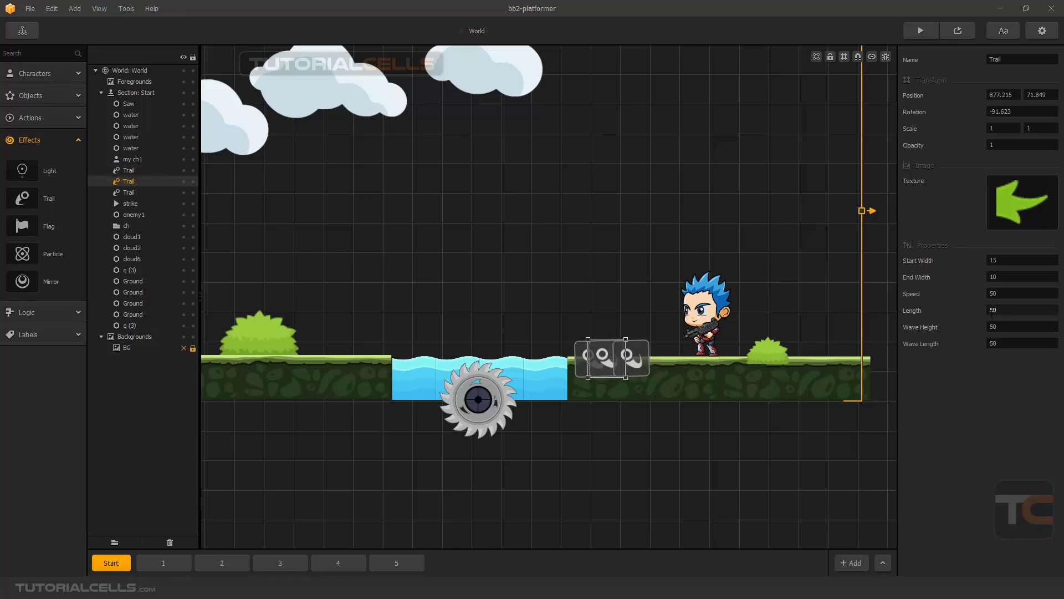
click(1004, 311)
text(55)
key(Return)
Step: Duplicate the Trail nearest the enemy, placing the copy at about X 950, Y 67, and set its length to 51
click(641, 357)
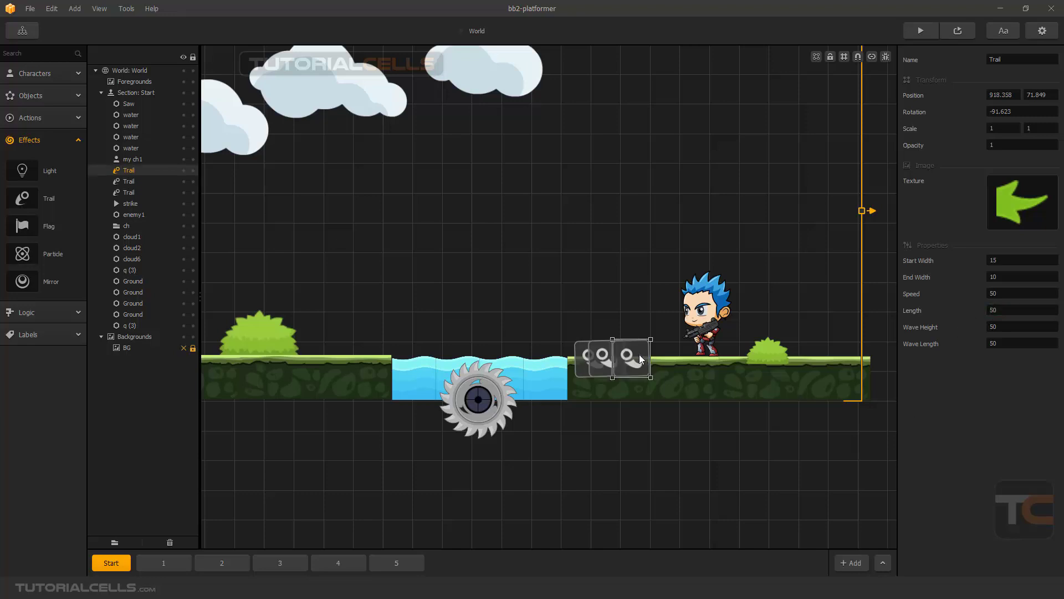
drag(640, 356, 650, 357)
key(ctrl+Right)
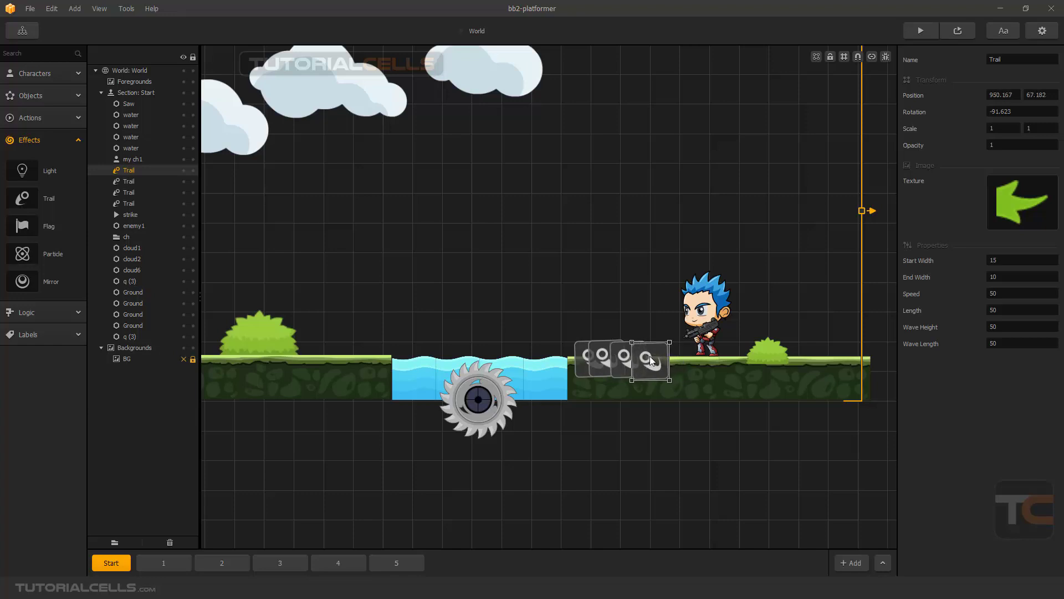
double_click(993, 310)
Step: Preview the level to examine how the duplicated Trails look as grass beside the water
click(949, 426)
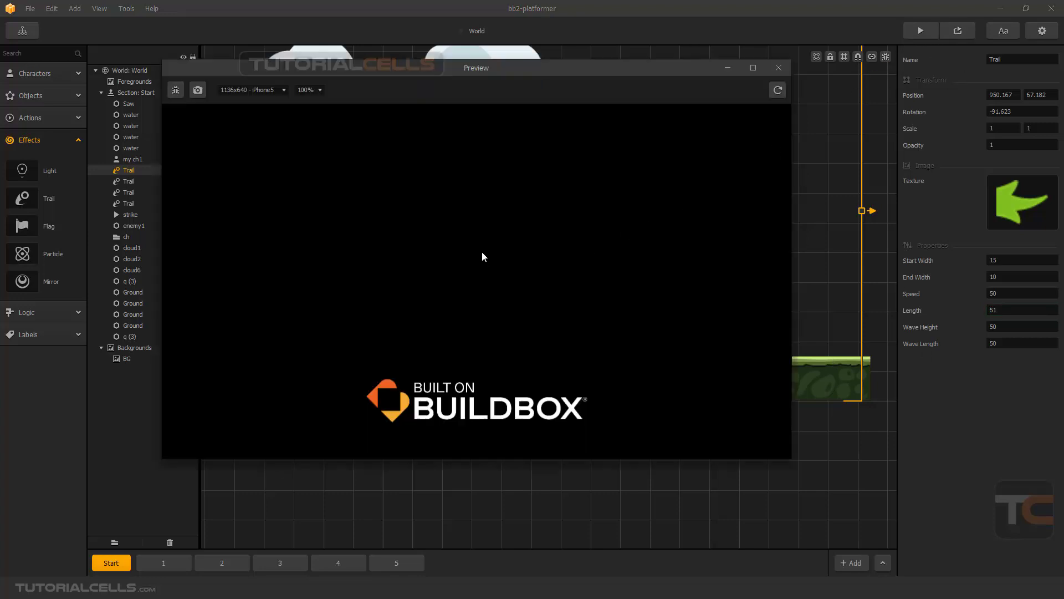
drag(615, 71, 612, 97)
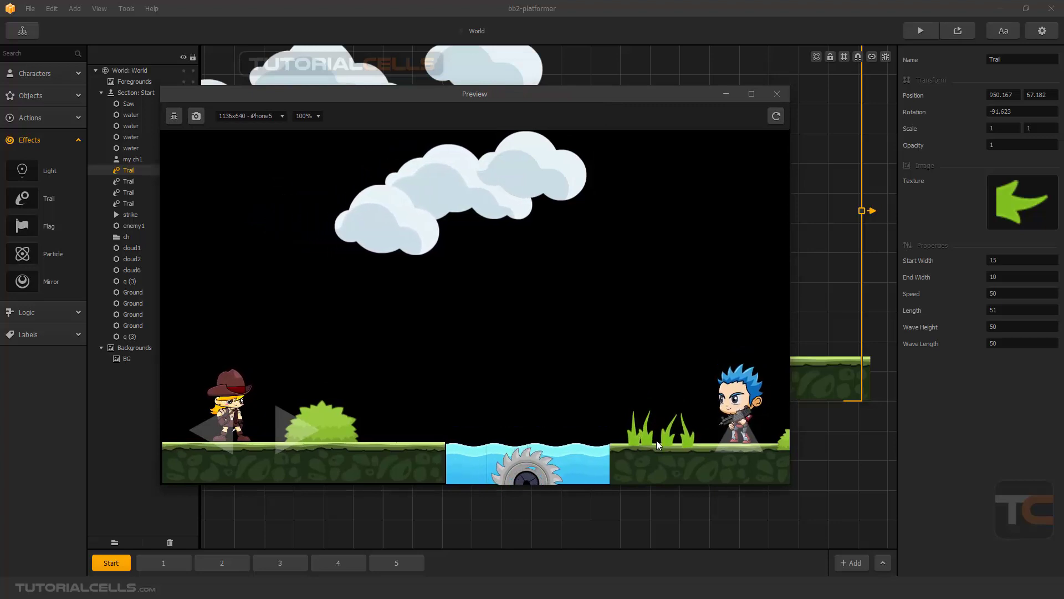
click(777, 93)
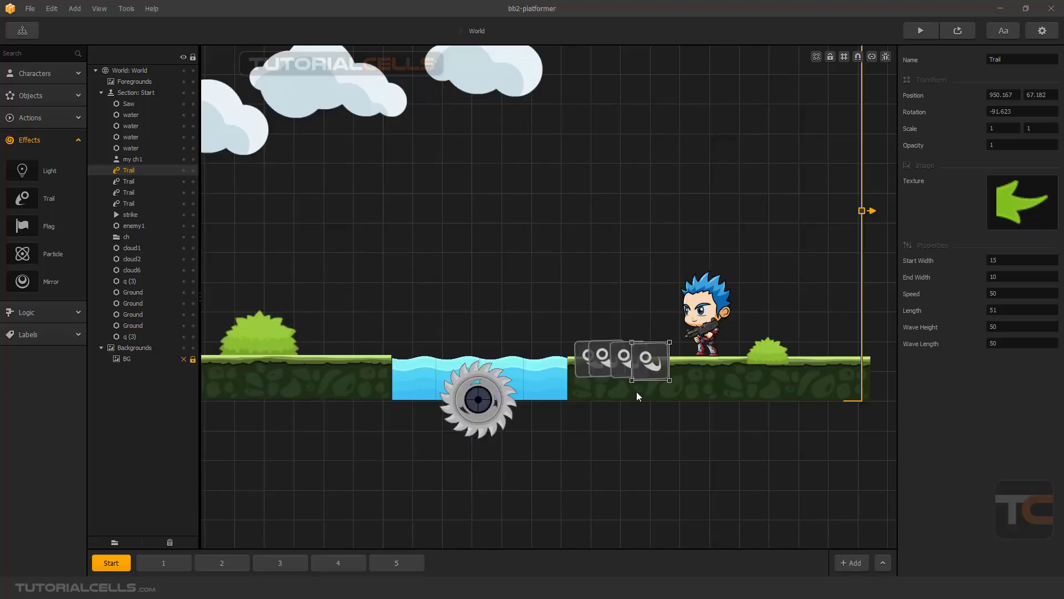
Step: Move the Trail nearest the enemy in among the other copies, at about X 891, Y 63, and save the project
drag(657, 368, 617, 369)
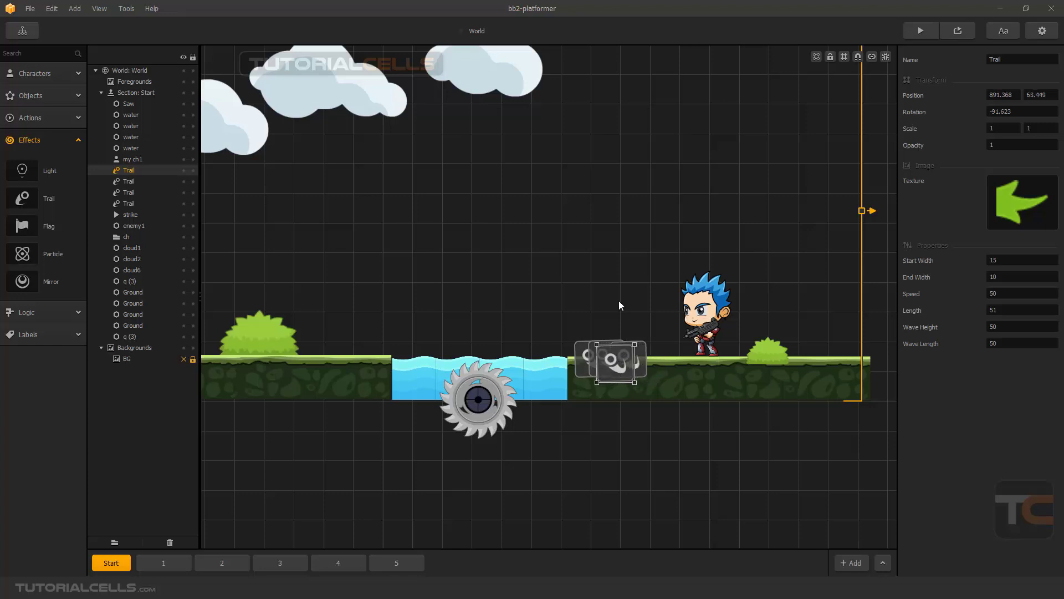
key(ctrl+s)
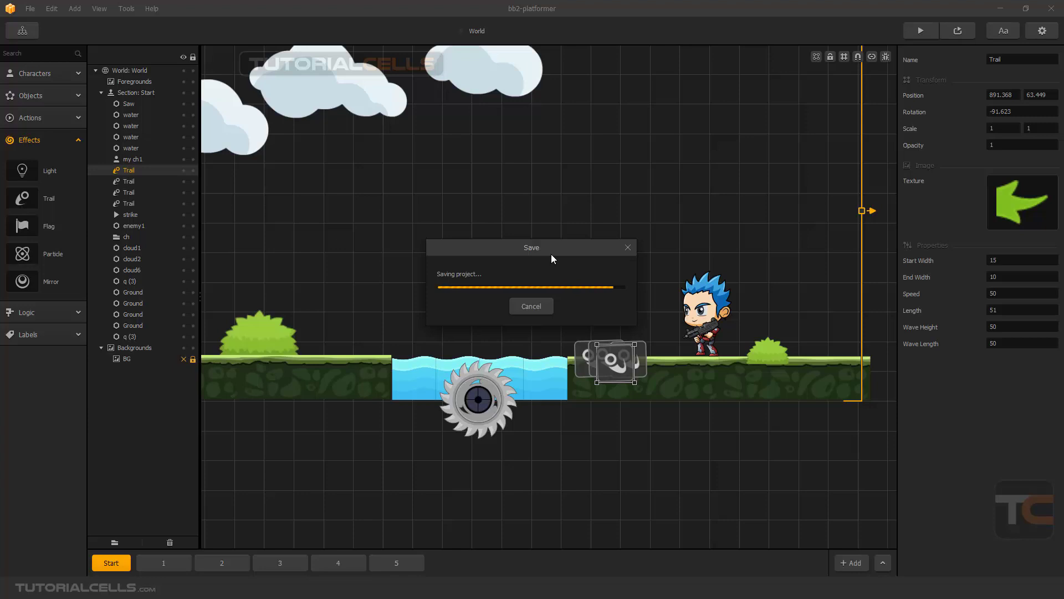
Step: Preview the level again to check the tighter spacing of the grass Trails
scroll(559, 300, down, 3)
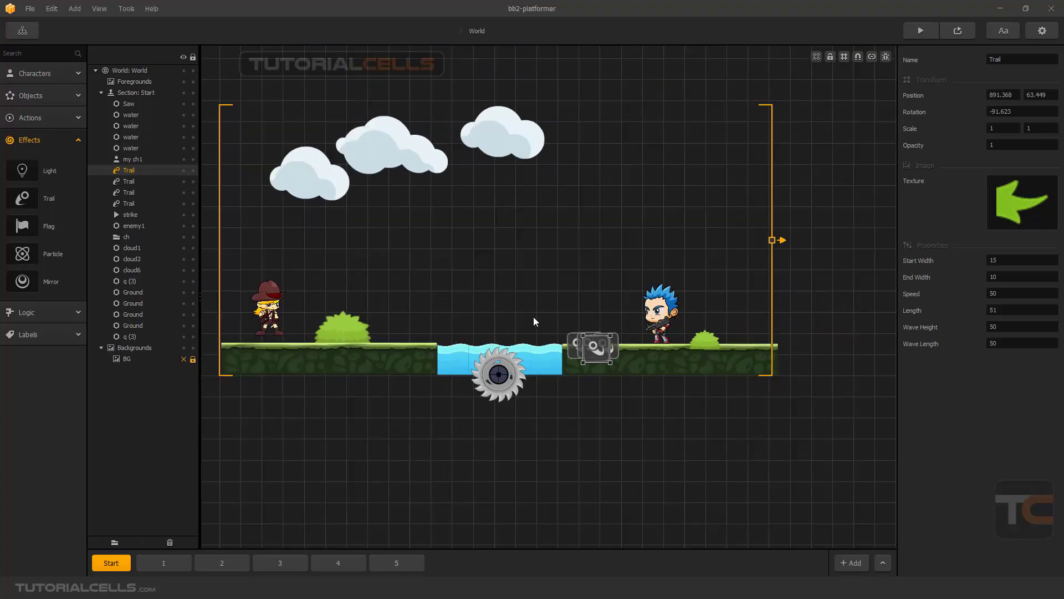
click(955, 31)
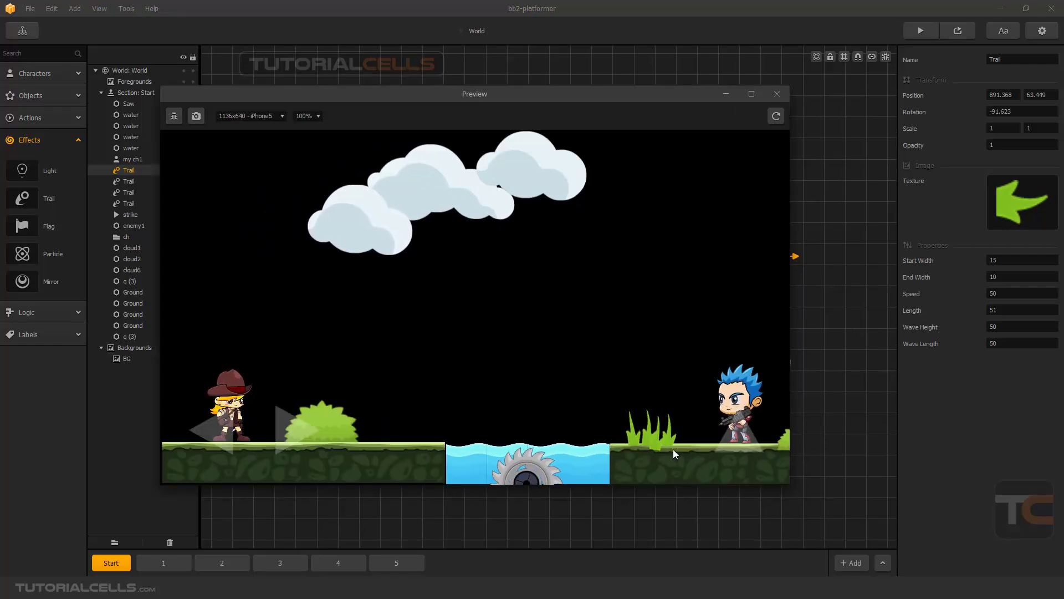
click(777, 94)
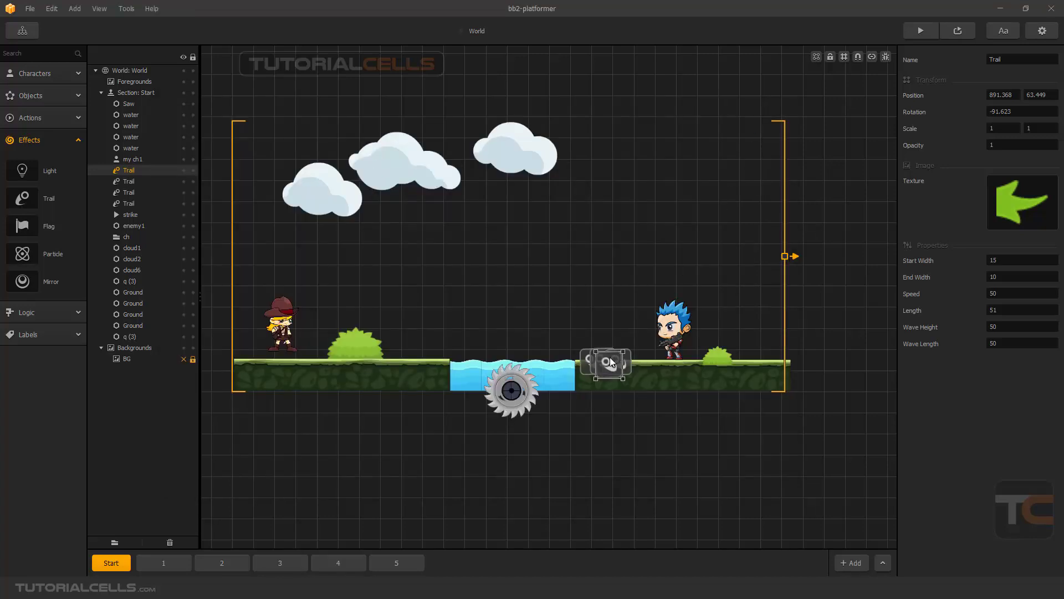